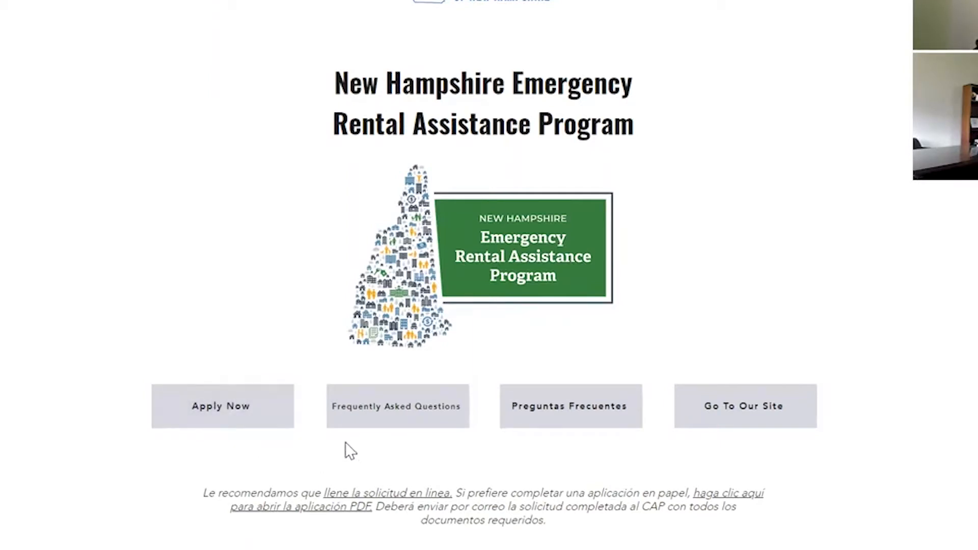
# - Open the paper application PDF in a new tab and scroll through it
pyautogui.rightClick(353, 508)
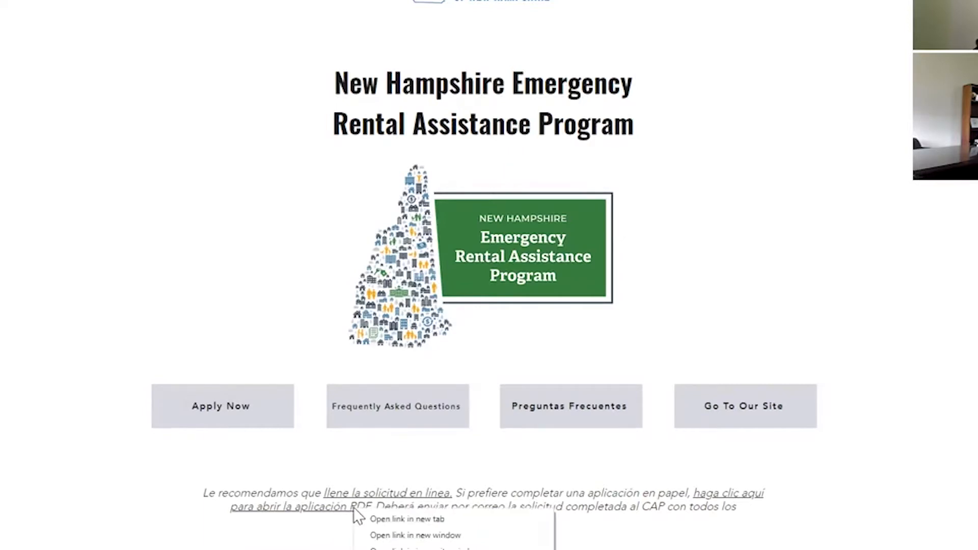
pyautogui.click(379, 517)
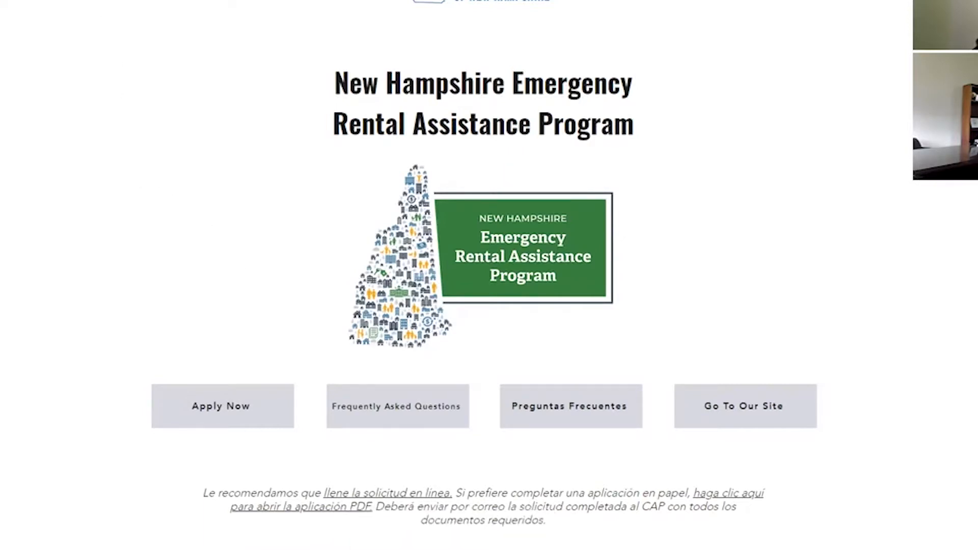
pyautogui.hotkey('ctrl', 'Tab')
pyautogui.scroll(-3, 485, 224)
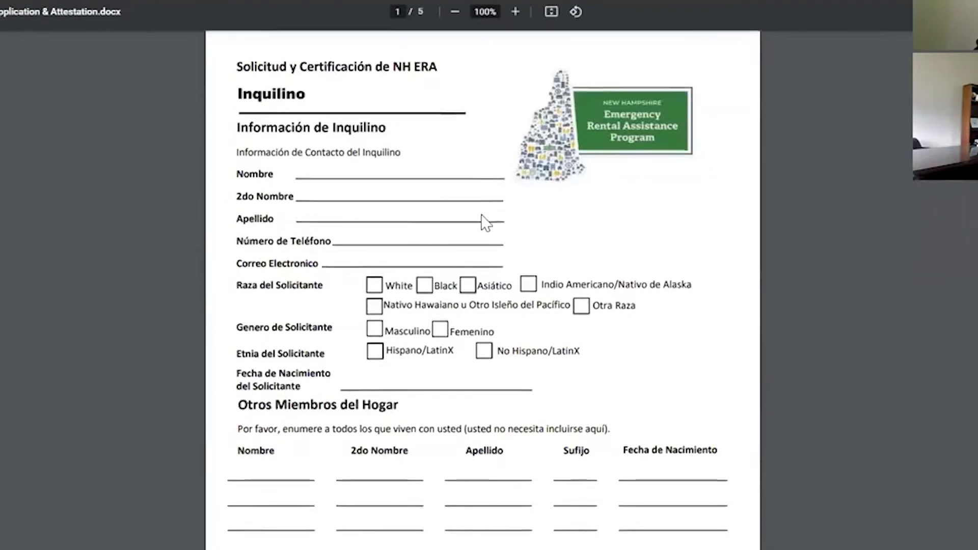
pyautogui.scroll(-15, 458, 229)
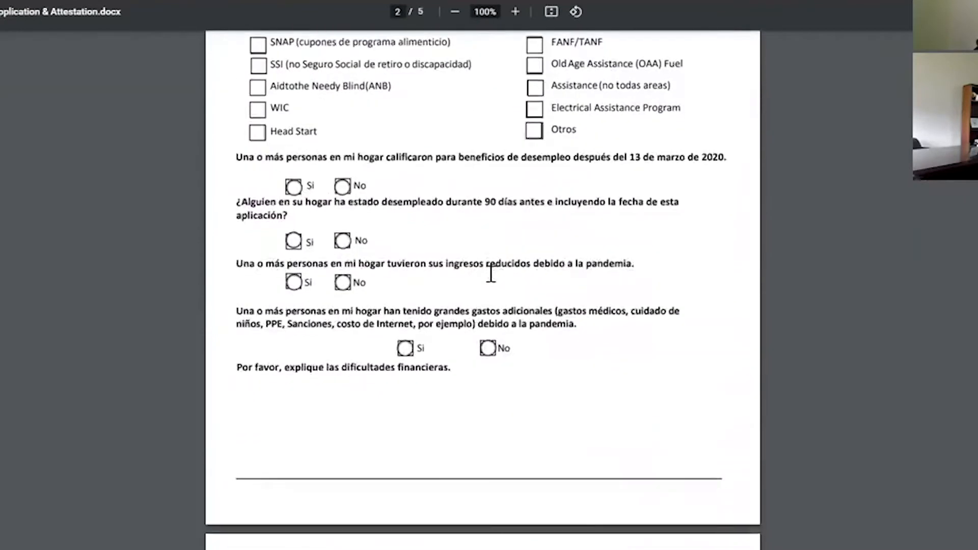
pyautogui.scroll(-1, 441, 203)
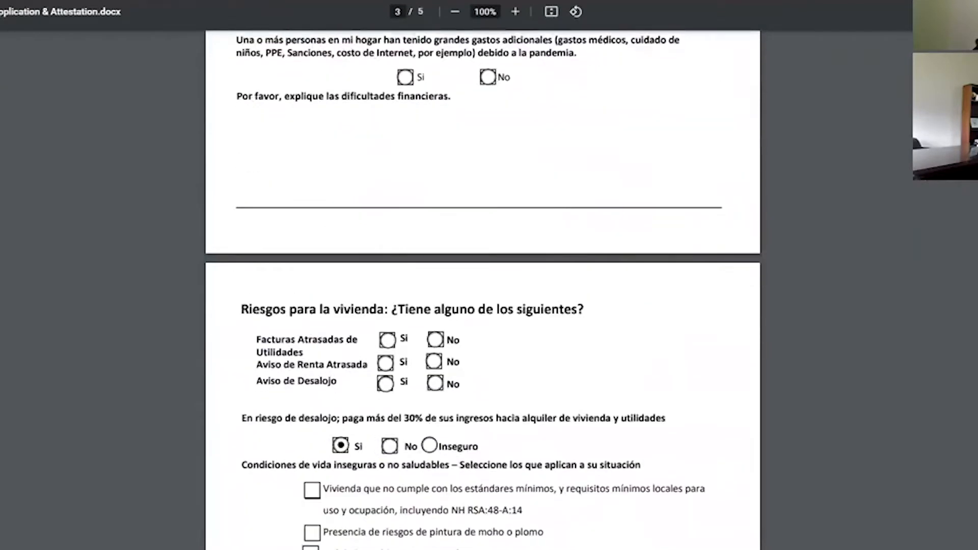
# - Return to the program page and scroll to the Start Your Application section
pyautogui.hotkey('ctrl', 'shift', 'Tab')
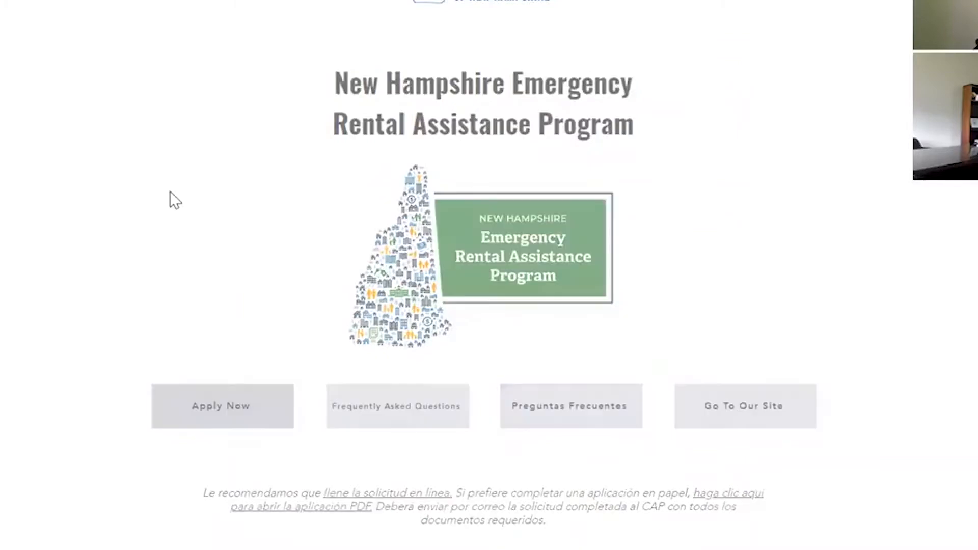
pyautogui.scroll(-12, 376, 363)
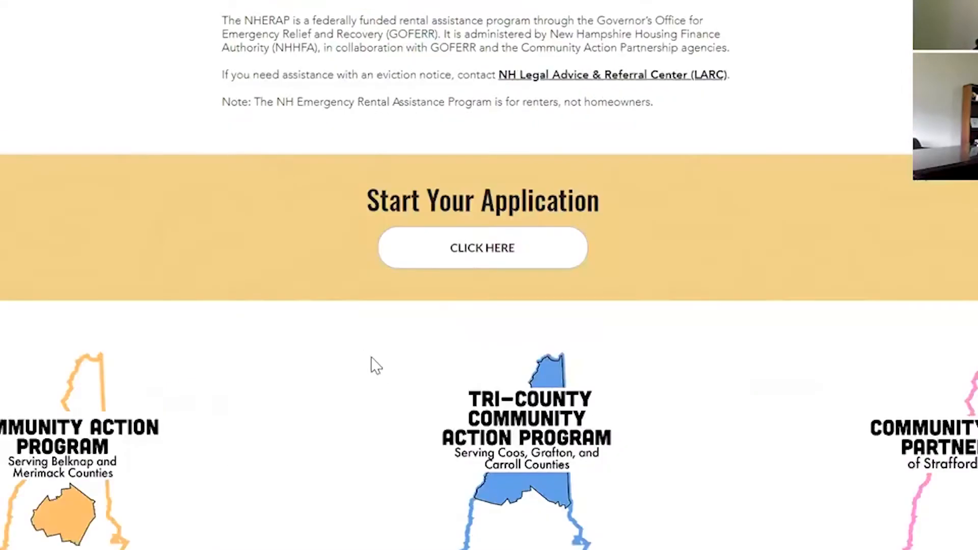
pyautogui.scroll(8, 479, 163)
pyautogui.scroll(4, 496, 195)
pyautogui.scroll(-10, 502, 191)
pyautogui.scroll(-4, 506, 187)
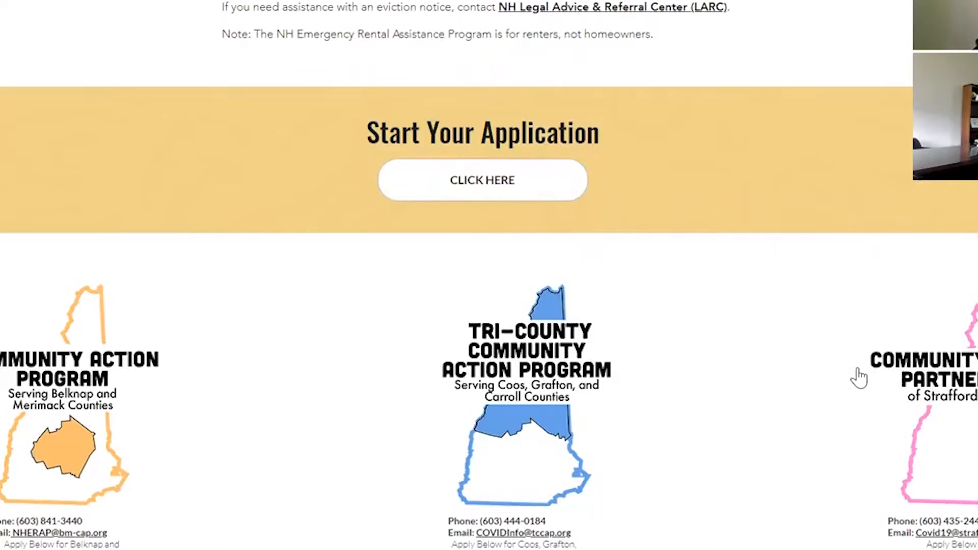
pyautogui.scroll(-6, 872, 382)
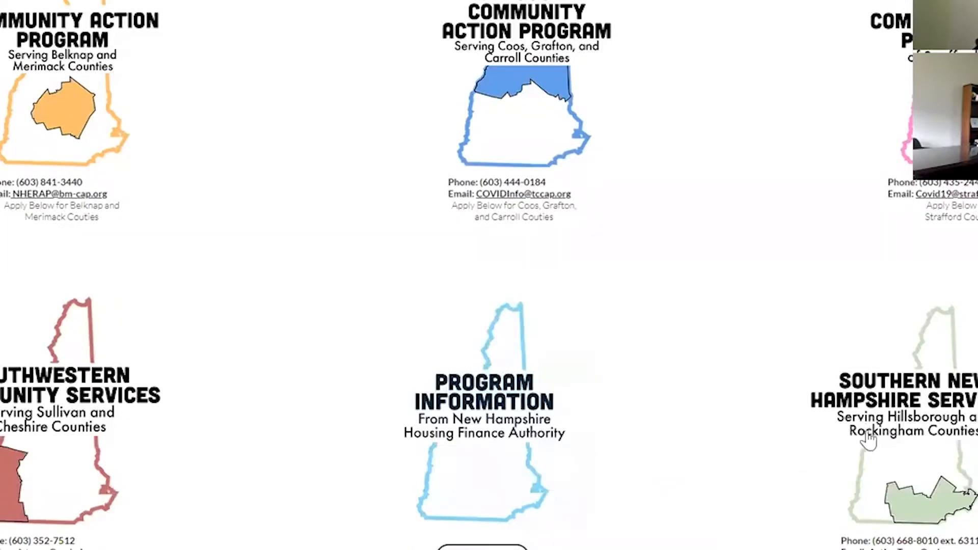
pyautogui.scroll(1, 906, 324)
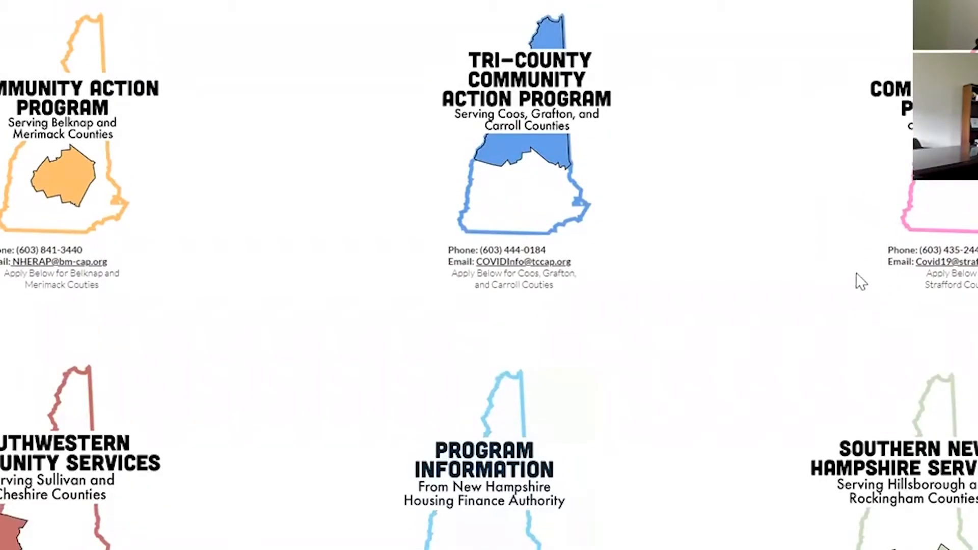
pyautogui.scroll(2, 861, 297)
pyautogui.scroll(2, 862, 297)
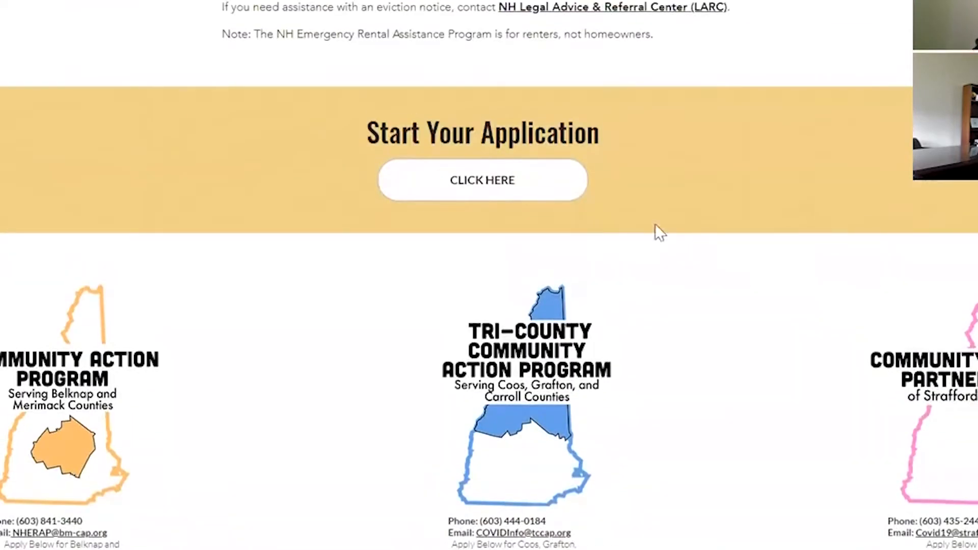
# - Start the application and search the agency finder for the town Dover
pyautogui.click(473, 193)
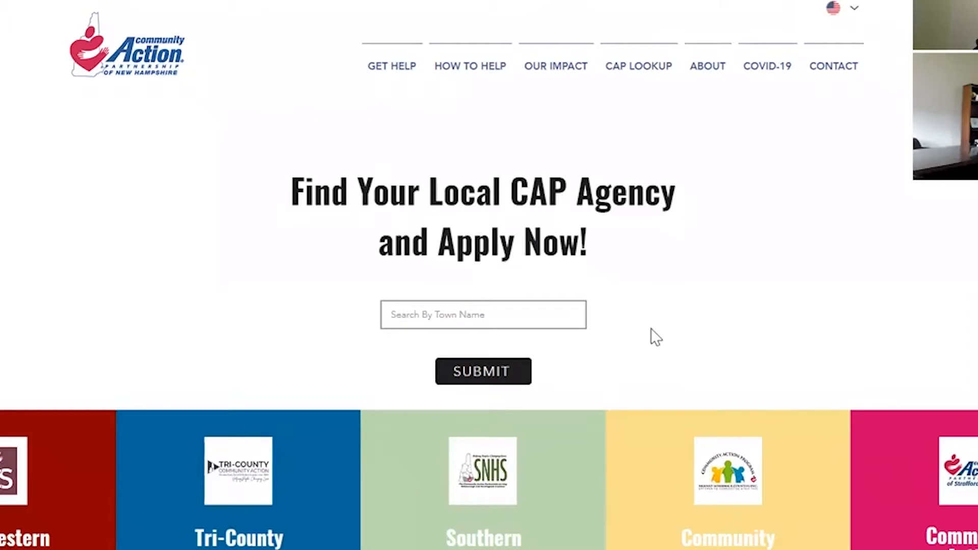
pyautogui.click(584, 320)
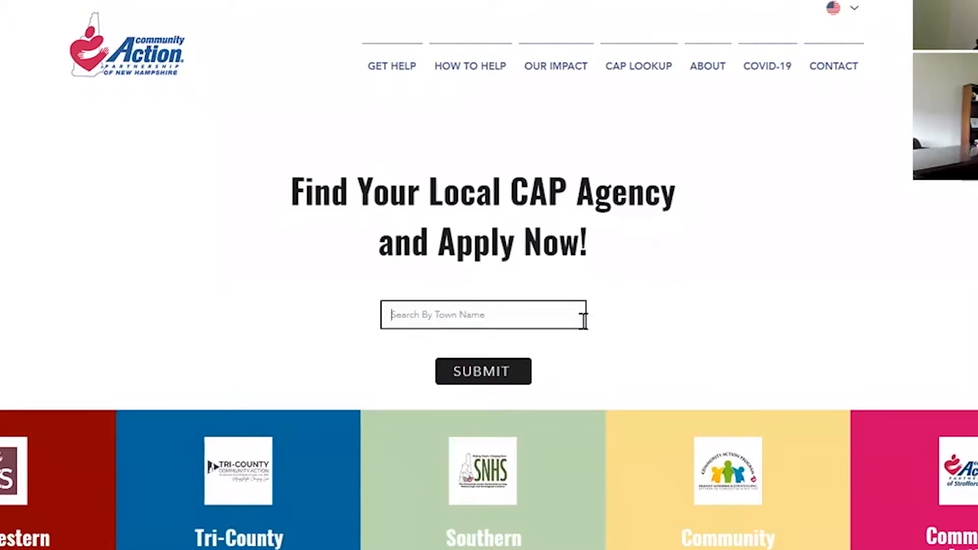
pyautogui.write('Dover')
pyautogui.click(497, 374)
# - Choose Apply Now on the Strafford County agency tile
pyautogui.scroll(-3, 737, 316)
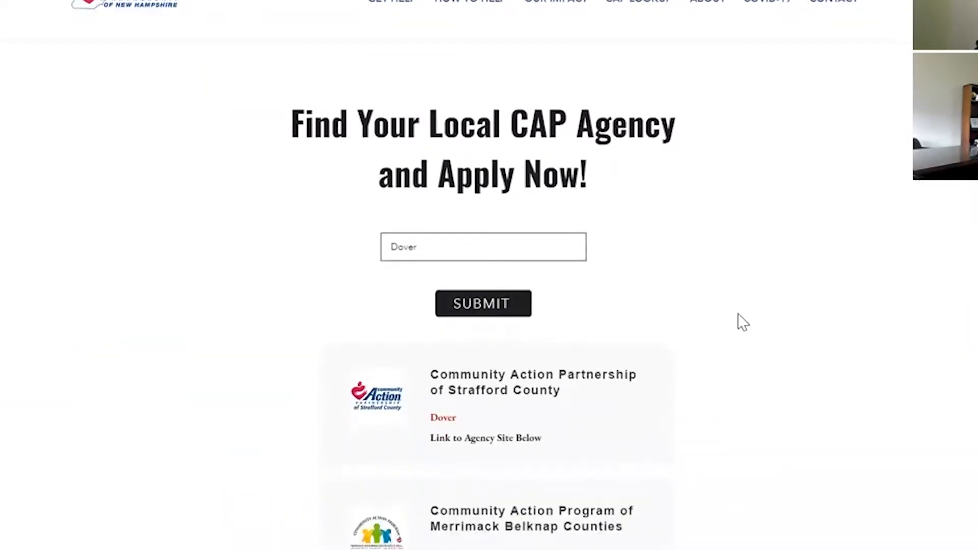
pyautogui.scroll(-3, 778, 340)
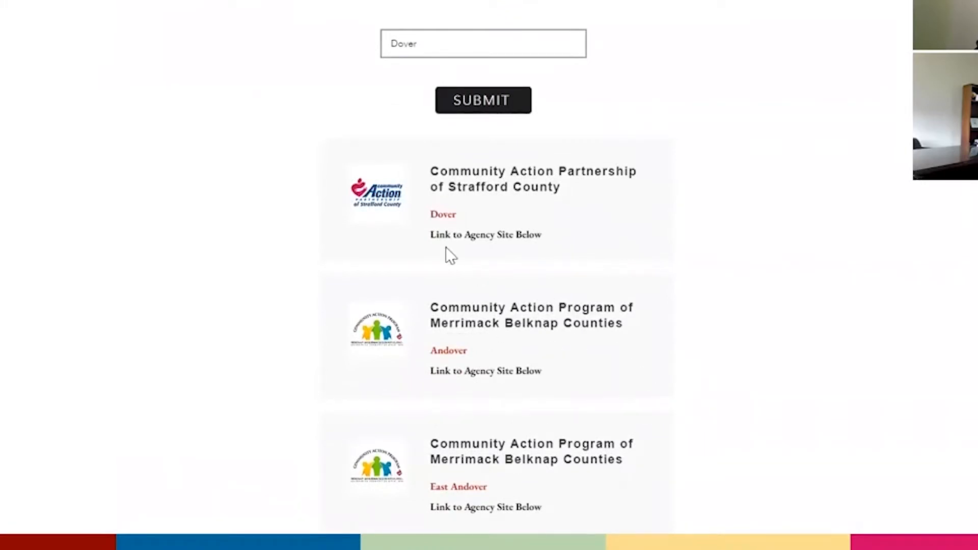
pyautogui.scroll(2, 443, 199)
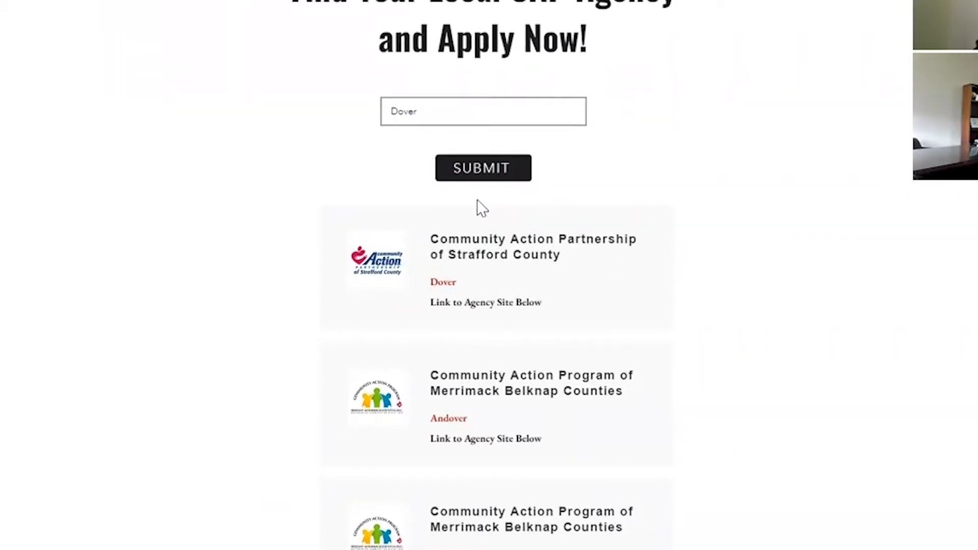
pyautogui.scroll(-5, 597, 275)
pyautogui.scroll(-5, 622, 286)
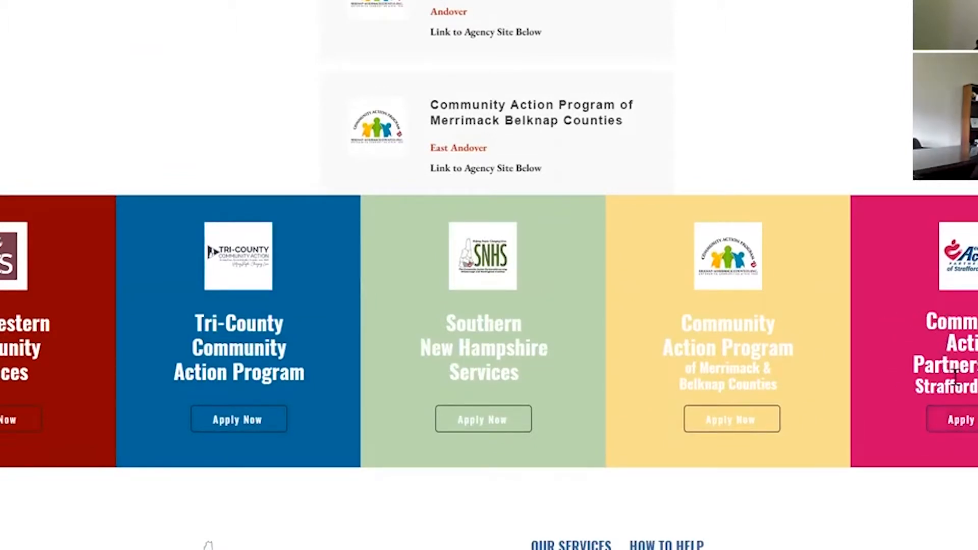
pyautogui.click(973, 423)
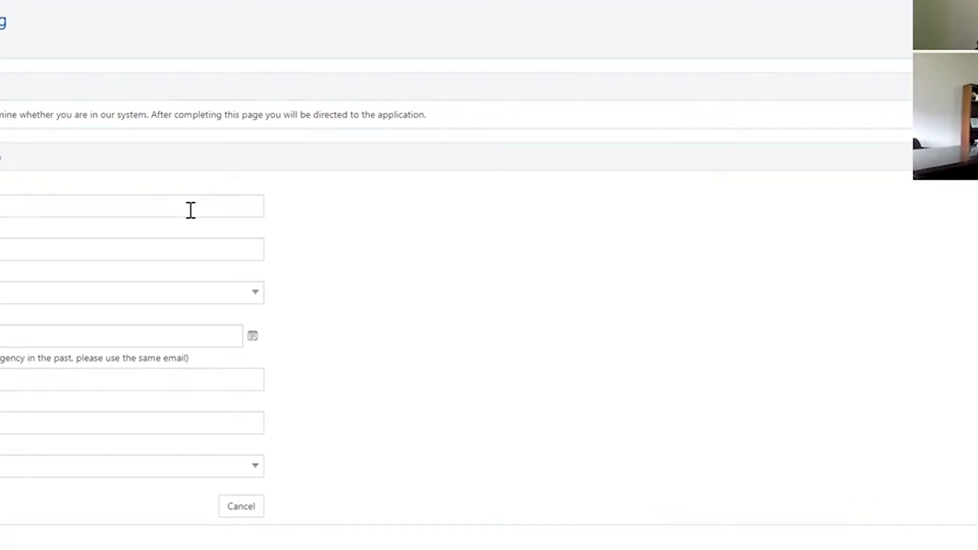
# - Step through the intake form's fields, opening and dismissing the date picker, leaving them blank
pyautogui.click(192, 215)
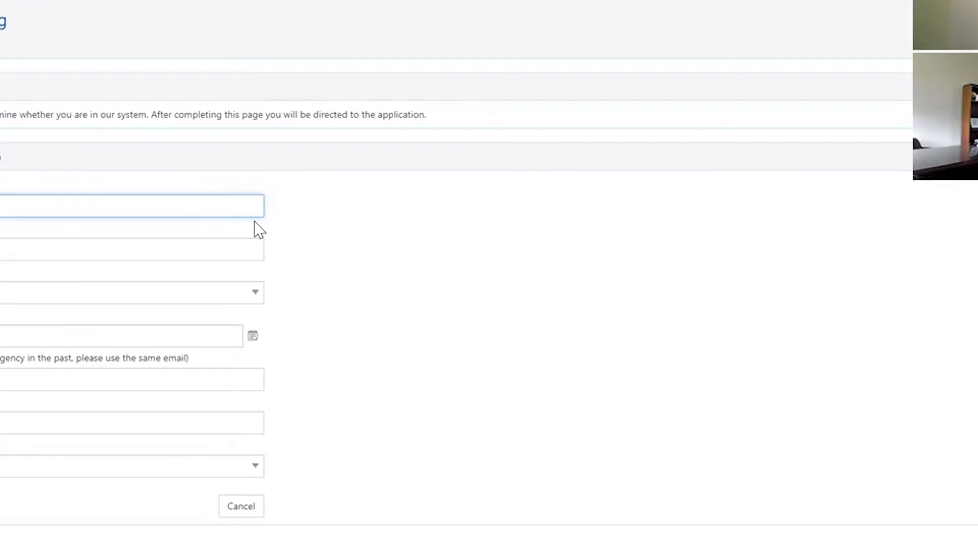
pyautogui.press('Tab')
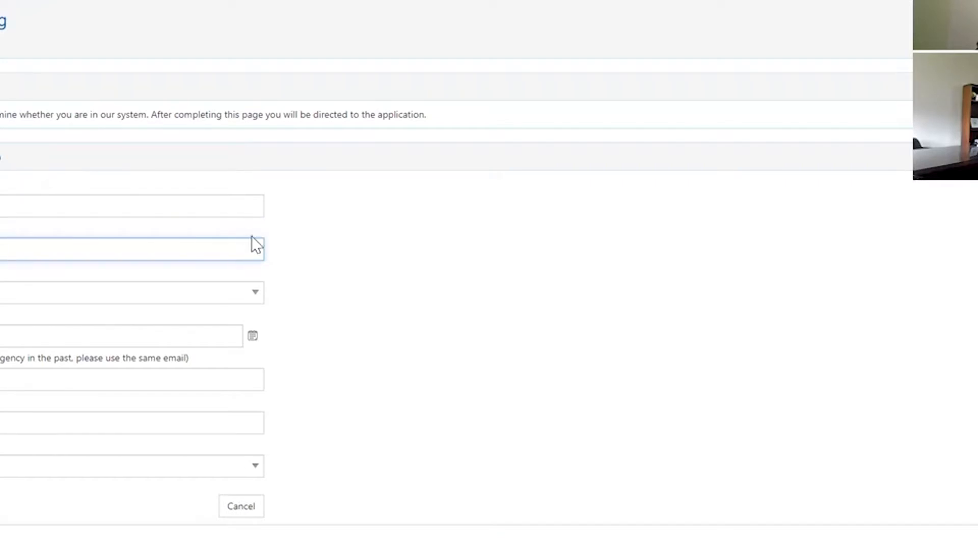
pyautogui.click(253, 336)
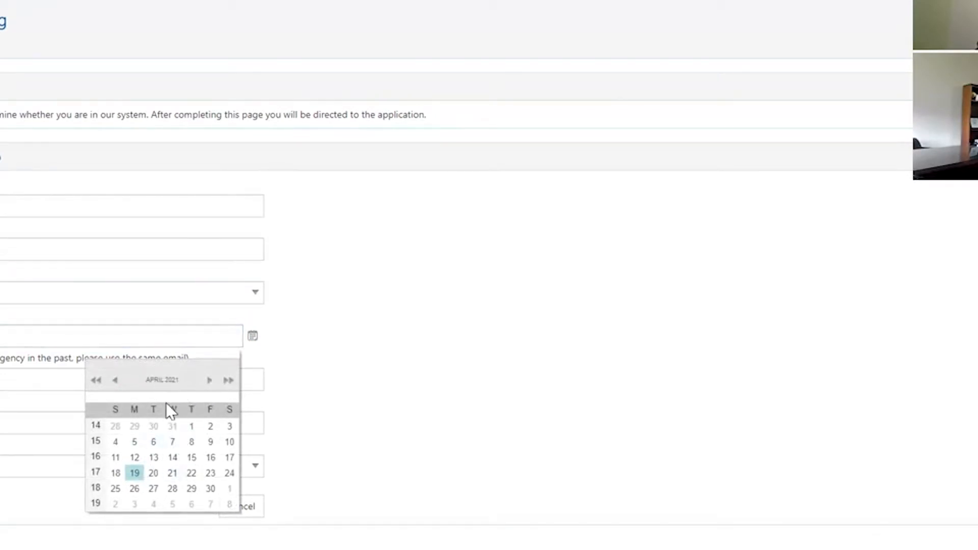
pyautogui.click(163, 342)
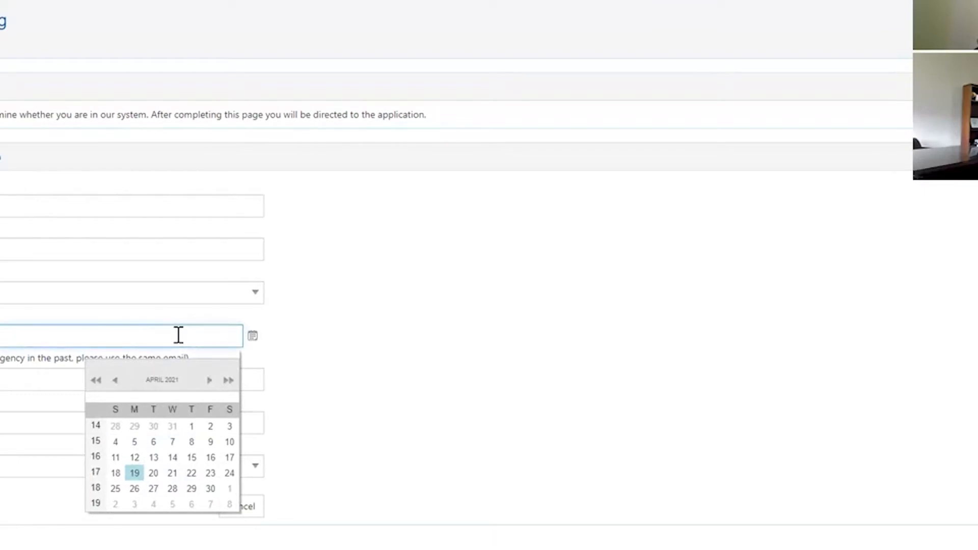
pyautogui.click(393, 354)
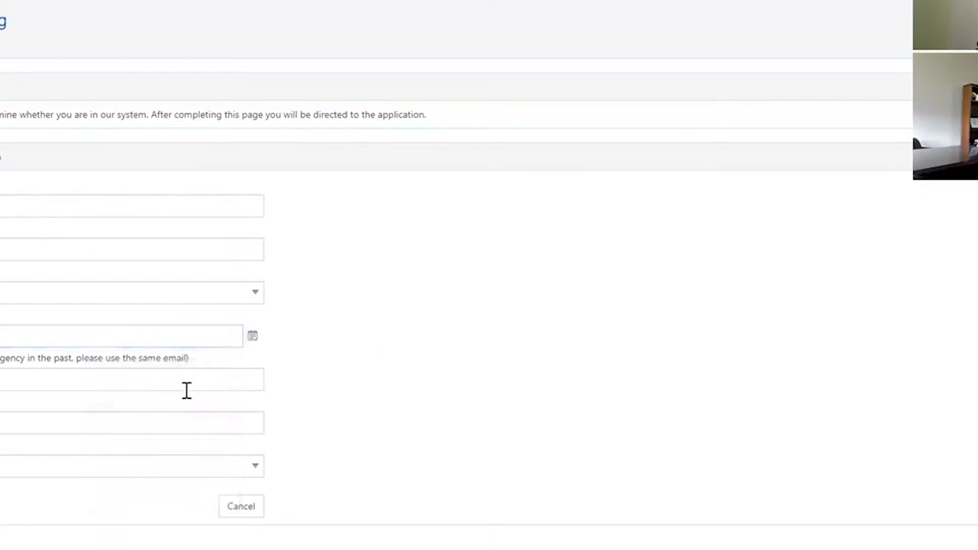
pyautogui.click(189, 382)
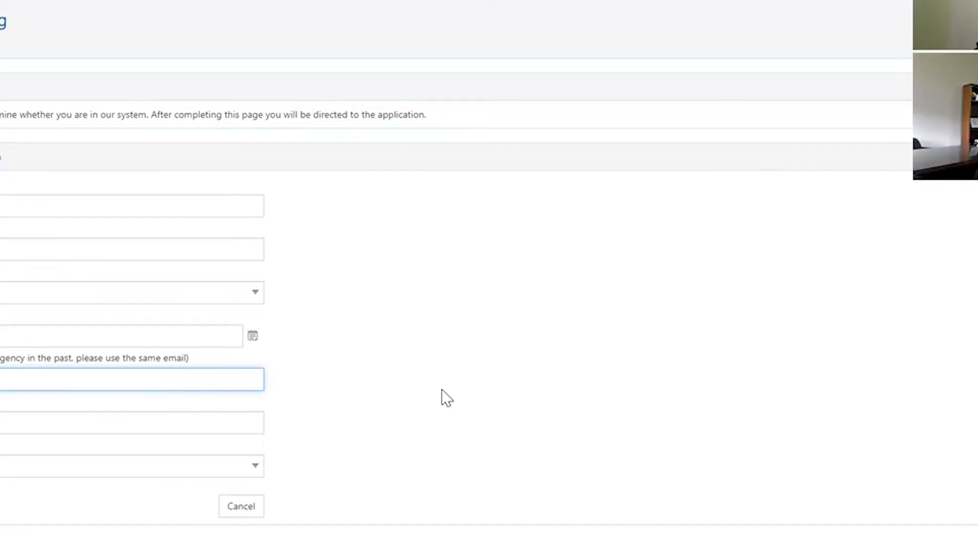
# - Choose Homeowner as Housing Status and leave the field, producing the not-qualified error
pyautogui.click(154, 423)
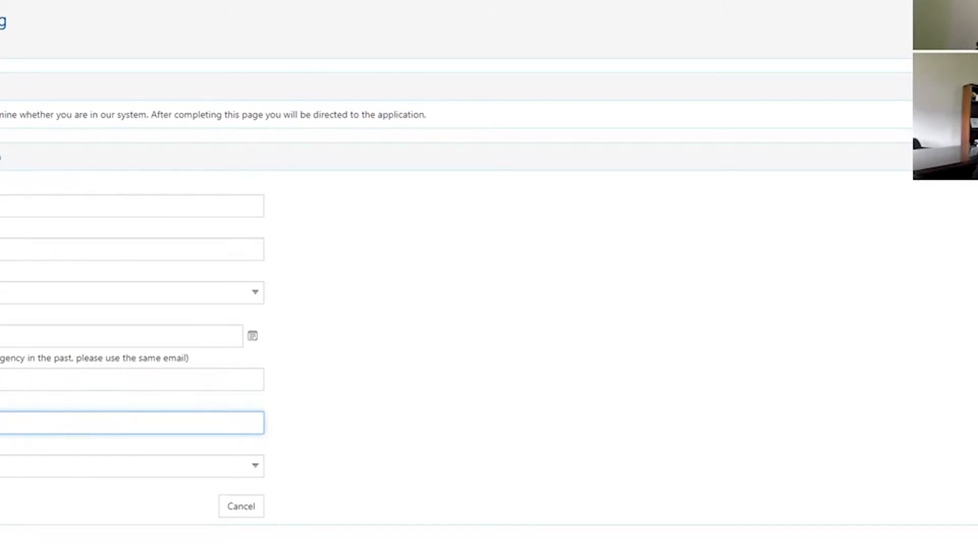
pyautogui.click(2, 477)
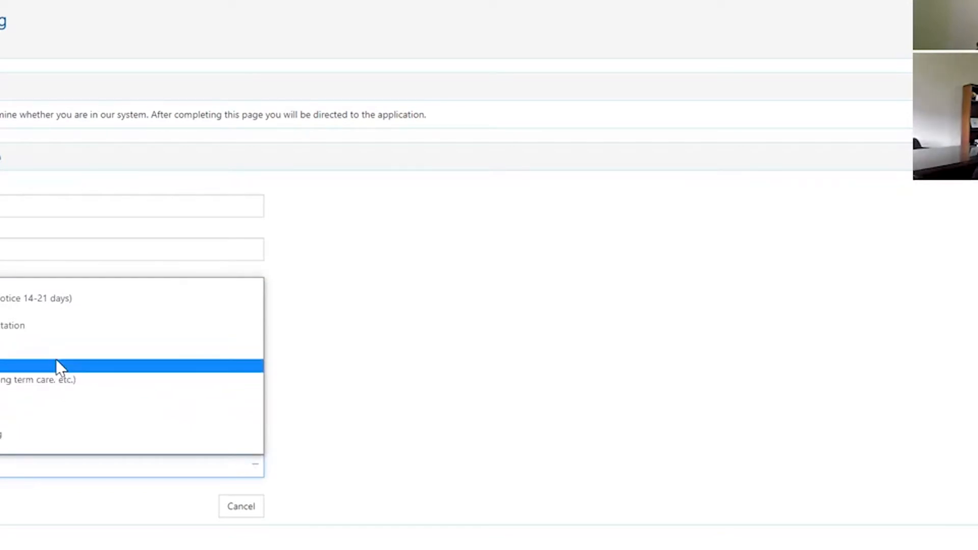
pyautogui.click(337, 405)
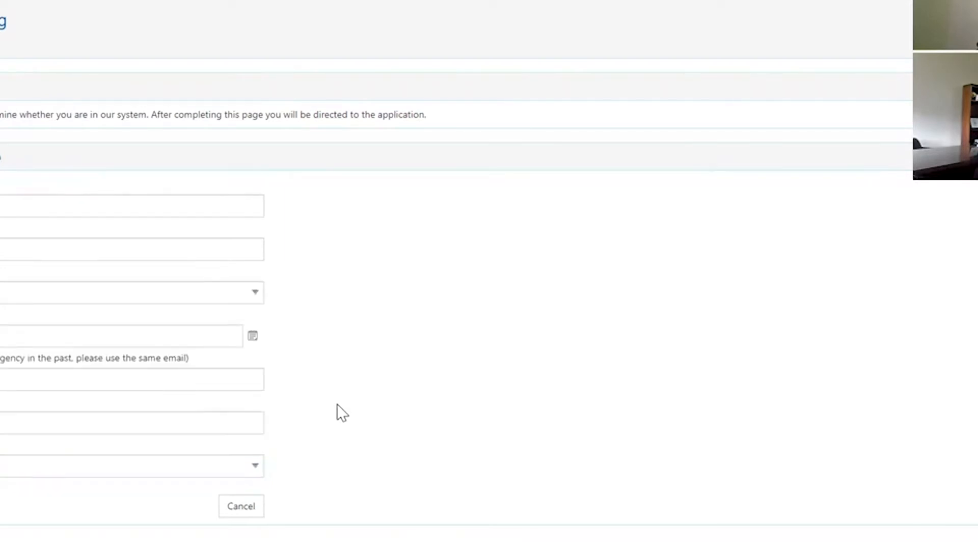
pyautogui.click(240, 468)
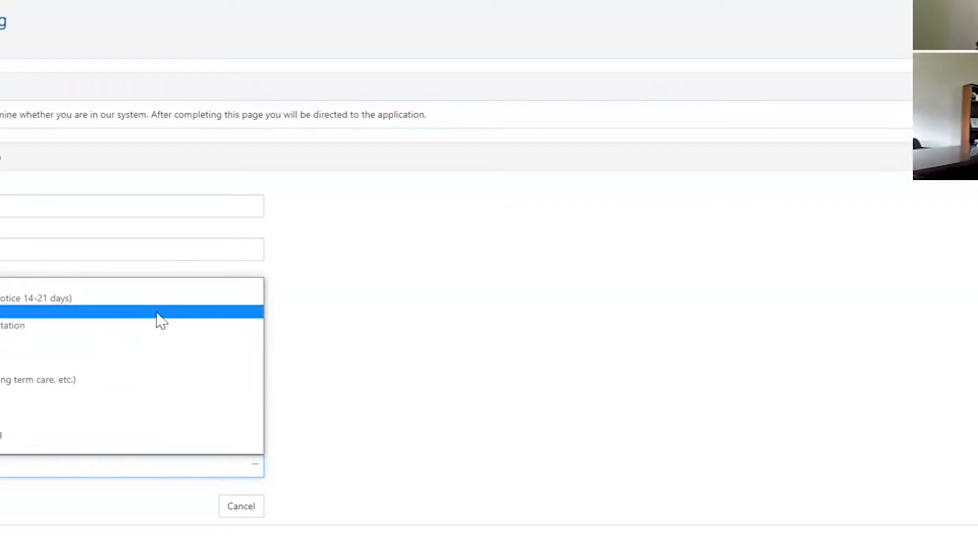
pyautogui.click(137, 357)
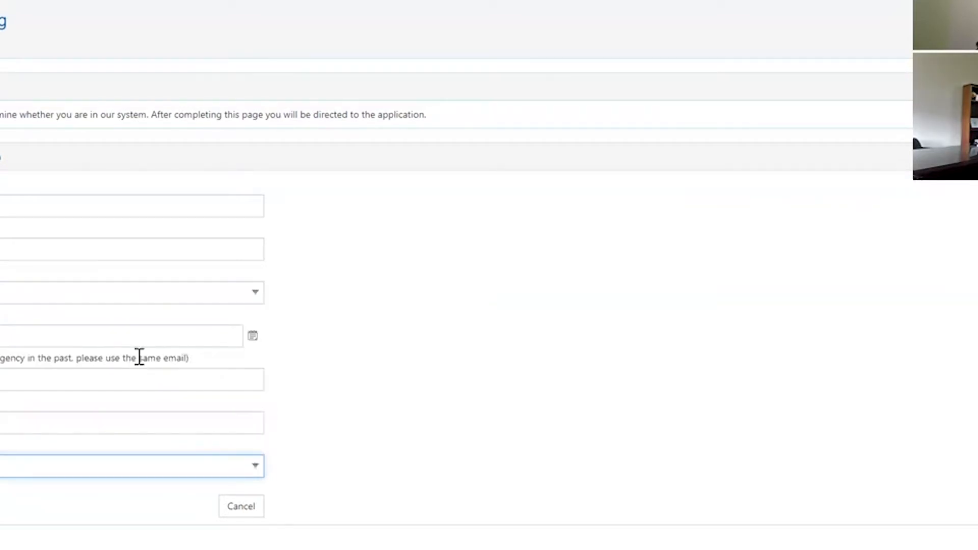
pyautogui.click(10, 506)
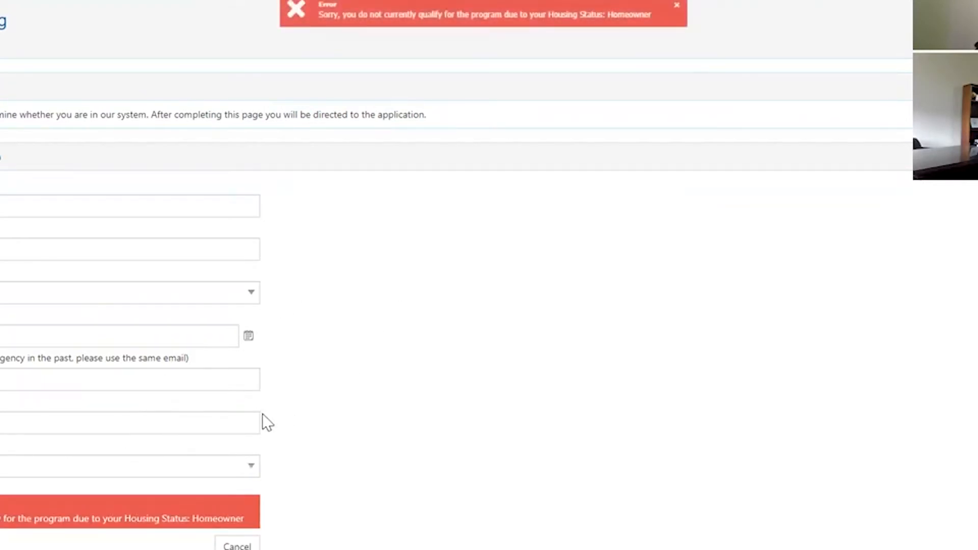
# - Switch Housing Status to a different option and confirm it with Enter to continue
pyautogui.click(145, 464)
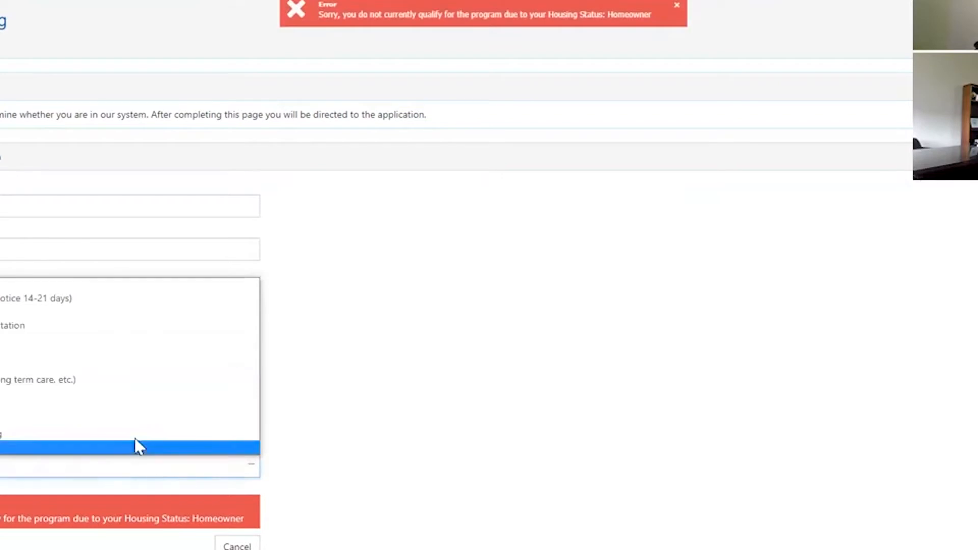
pyautogui.click(39, 366)
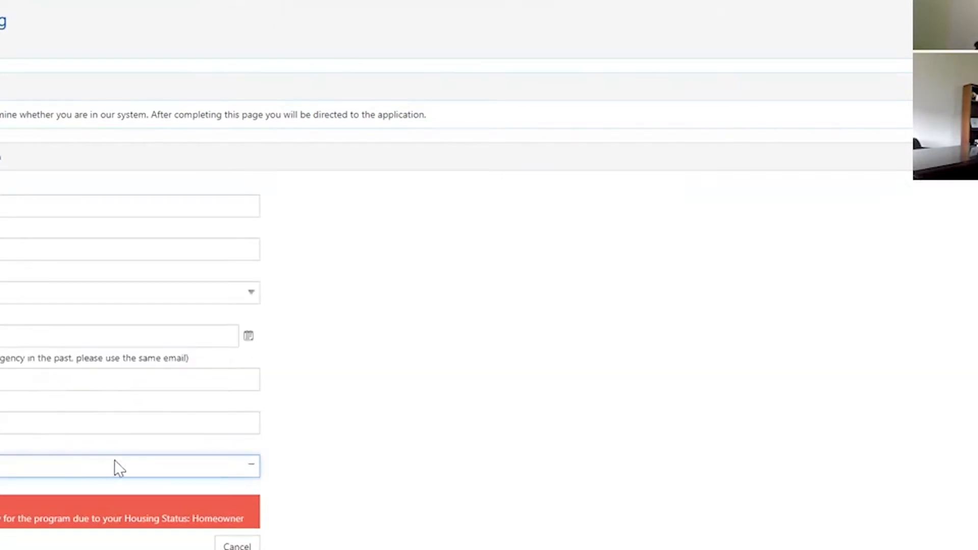
pyautogui.scroll(-1, 219, 433)
pyautogui.click(229, 438)
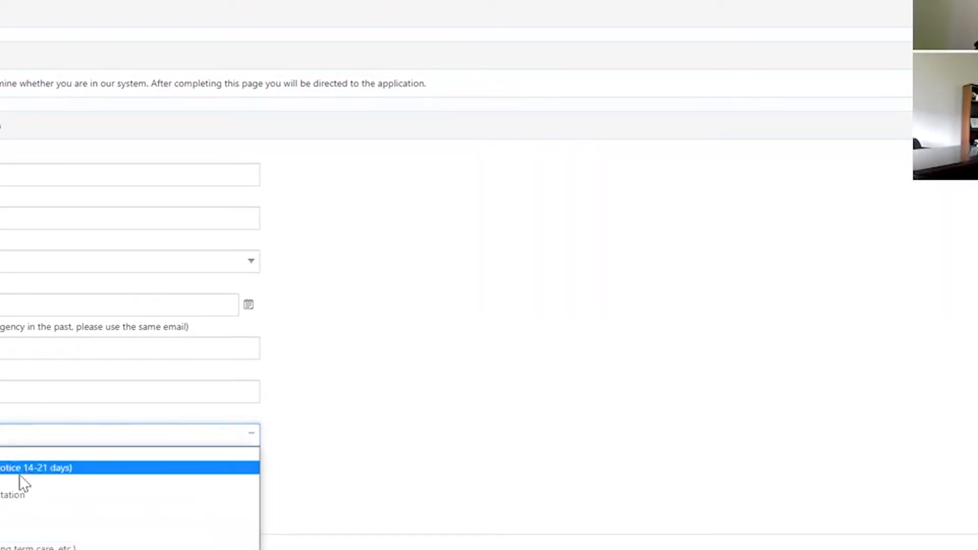
pyautogui.click(109, 440)
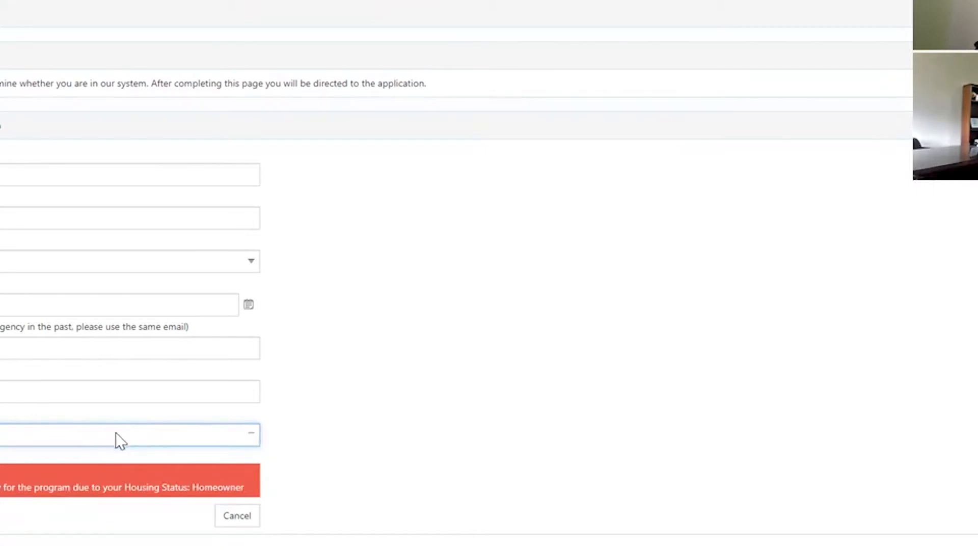
pyautogui.click(52, 435)
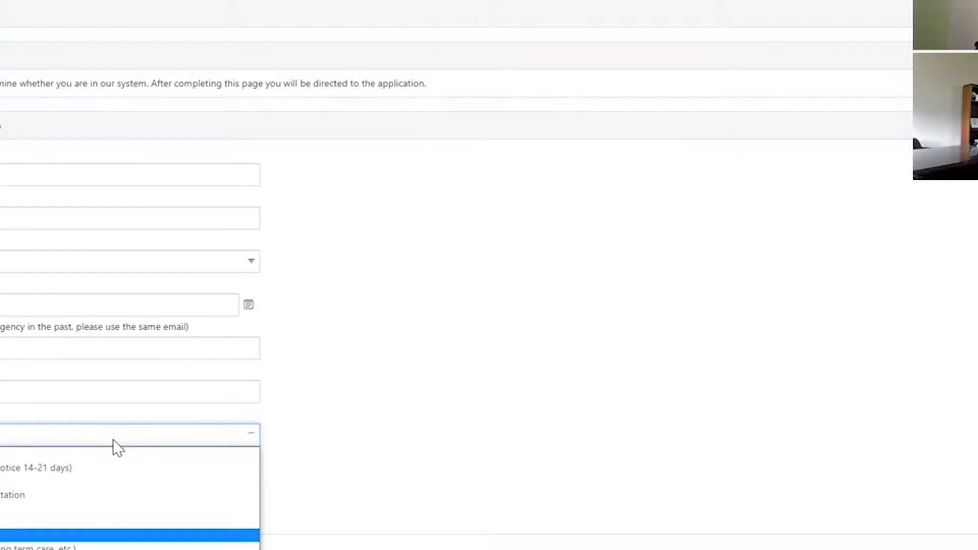
pyautogui.press('Return')
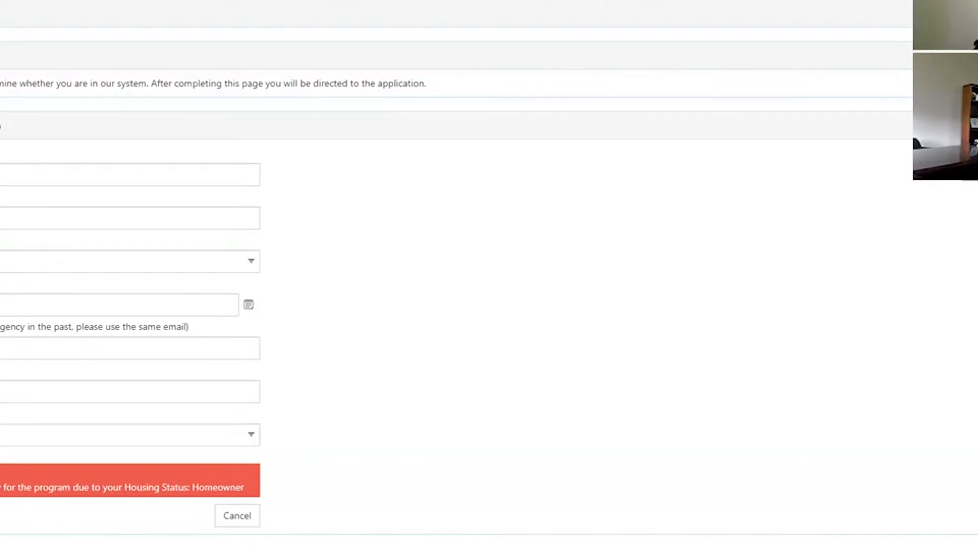
pyautogui.scroll(1, 185, 498)
pyautogui.scroll(-1, 185, 511)
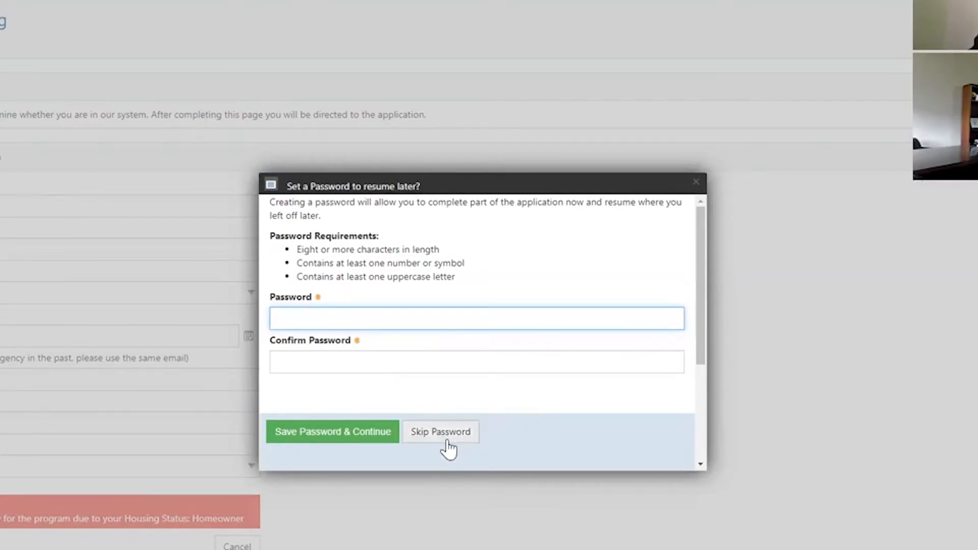
# - Skip the resume password and scroll through the prefilled Applicant Information
pyautogui.click(464, 437)
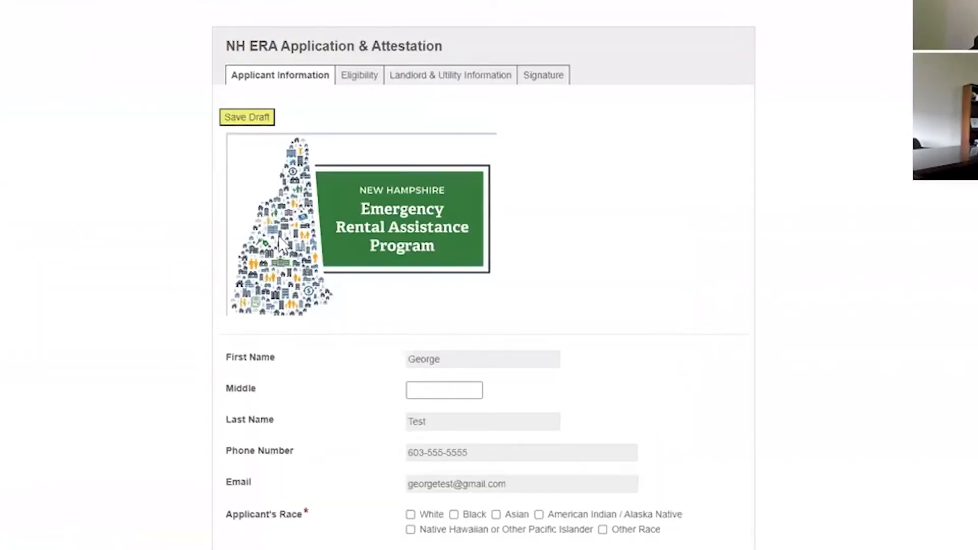
pyautogui.scroll(-3, 387, 305)
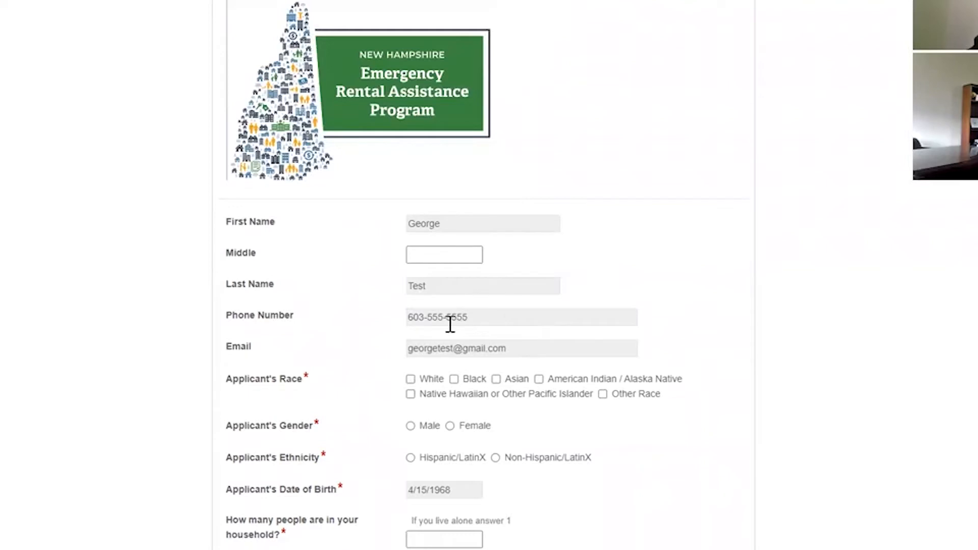
# - Mark the applicant's race as White and ethnicity as Non-Hispanic/LatinX
pyautogui.scroll(-2, 390, 352)
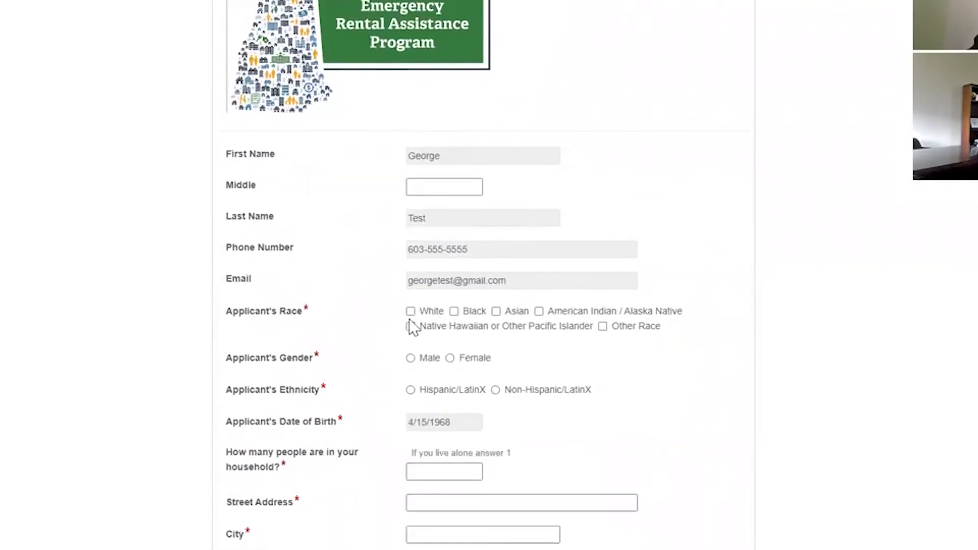
pyautogui.click(411, 311)
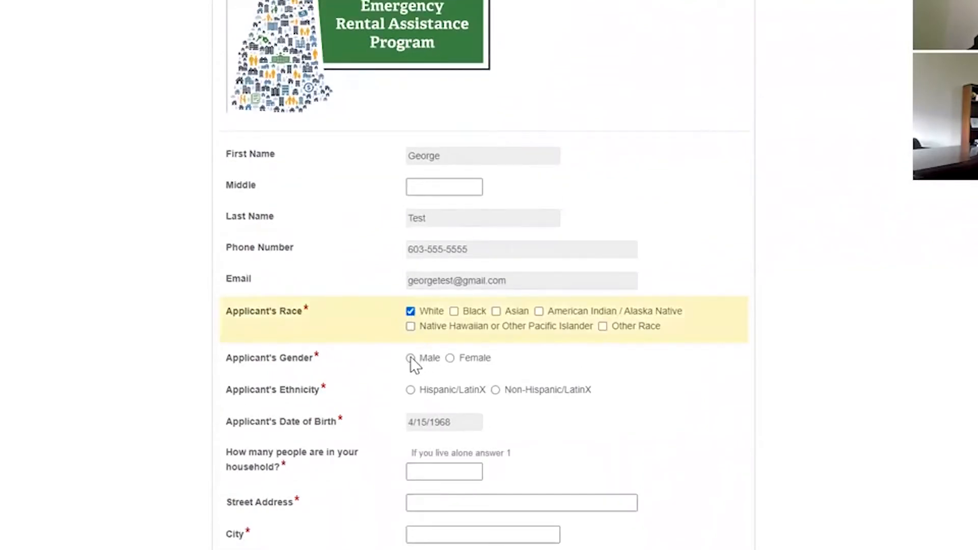
pyautogui.click(495, 389)
# - Enter household size 4 and add member rows, then change the size to 1
pyautogui.click(450, 474)
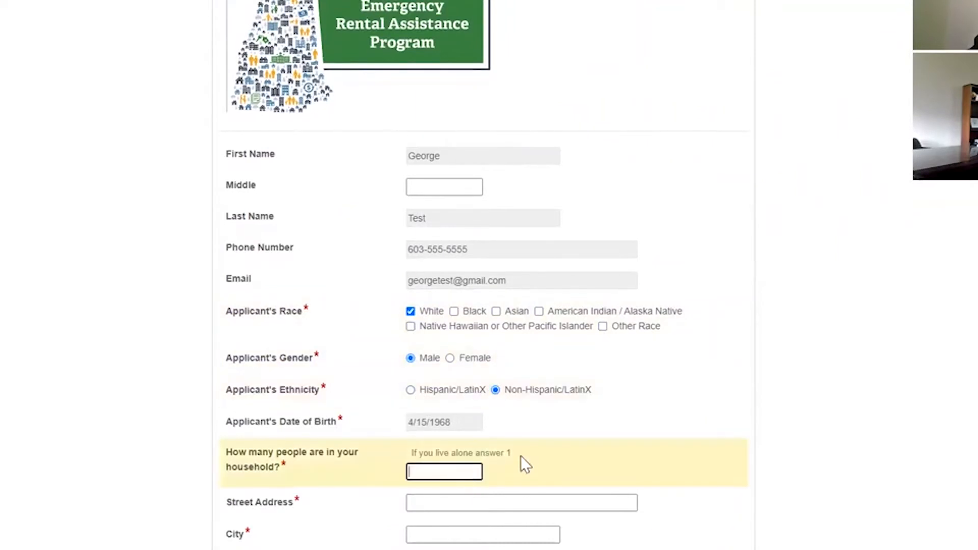
pyautogui.scroll(-4, 496, 461)
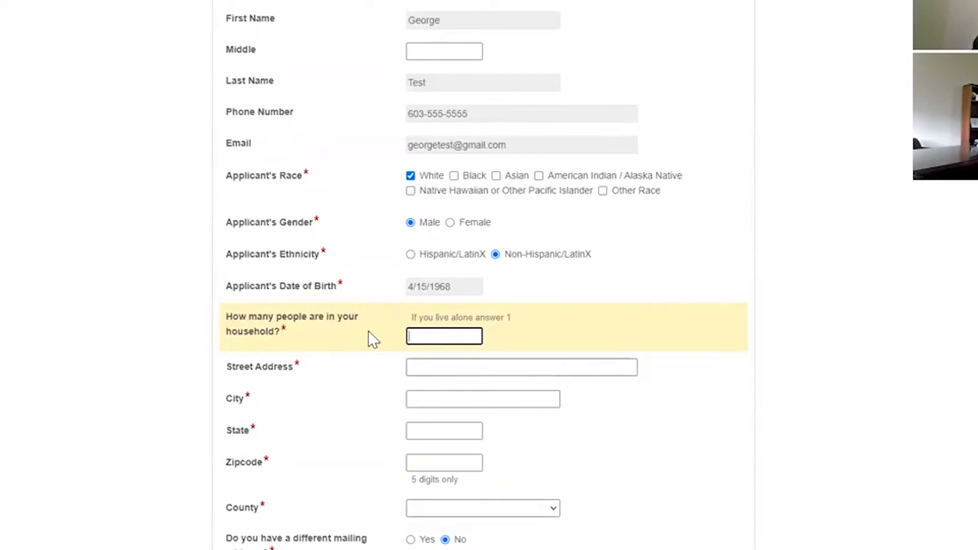
pyautogui.write('4')
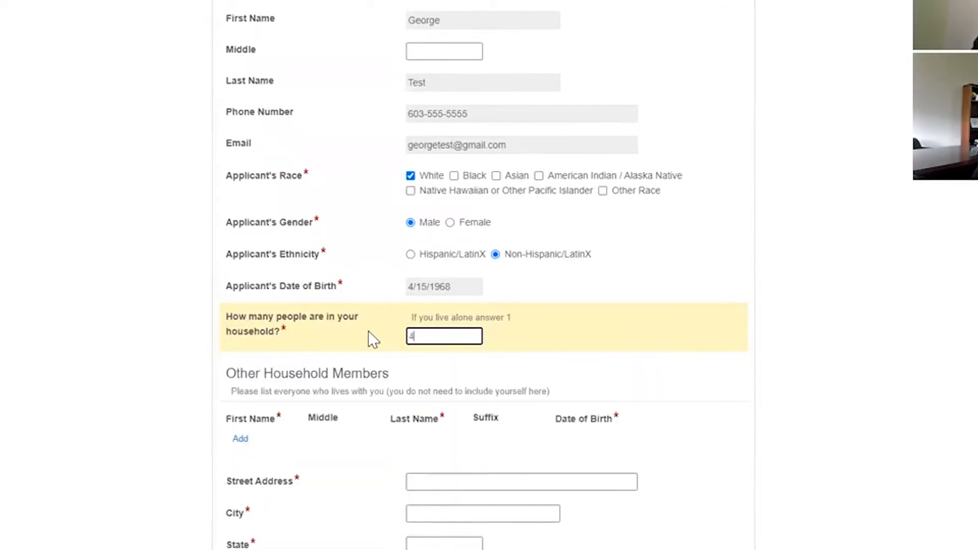
pyautogui.click(241, 441)
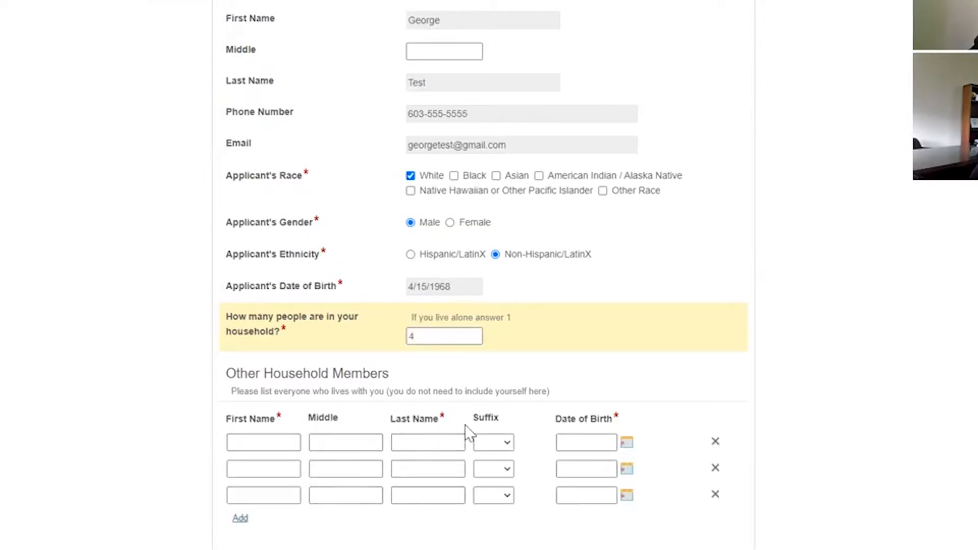
pyautogui.click(452, 335)
pyautogui.doubleClick(445, 335)
pyautogui.write('1')
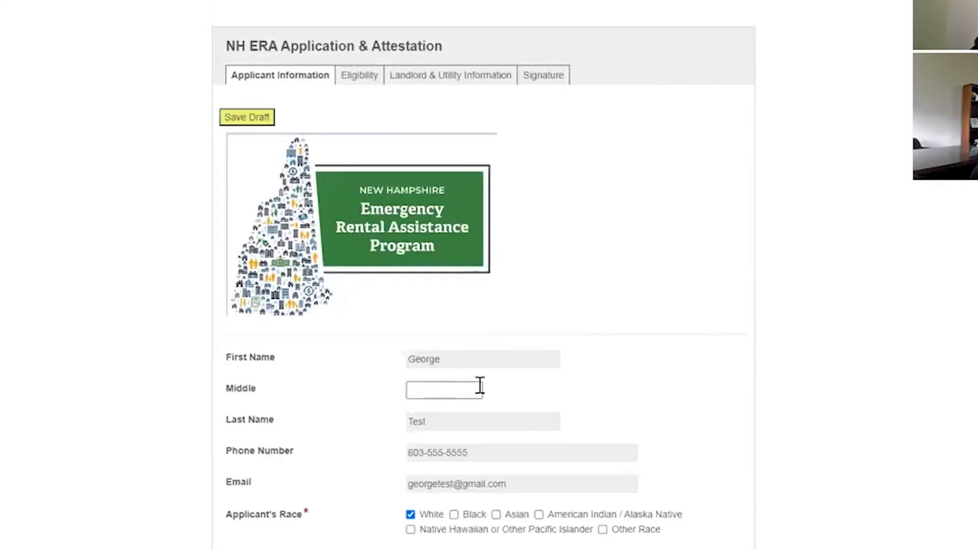
# - Enter the address 123 Sunshine Rd, Dooer, NH 03820 with county STRAFFORD
pyautogui.scroll(-1, 485, 392)
pyautogui.click(463, 294)
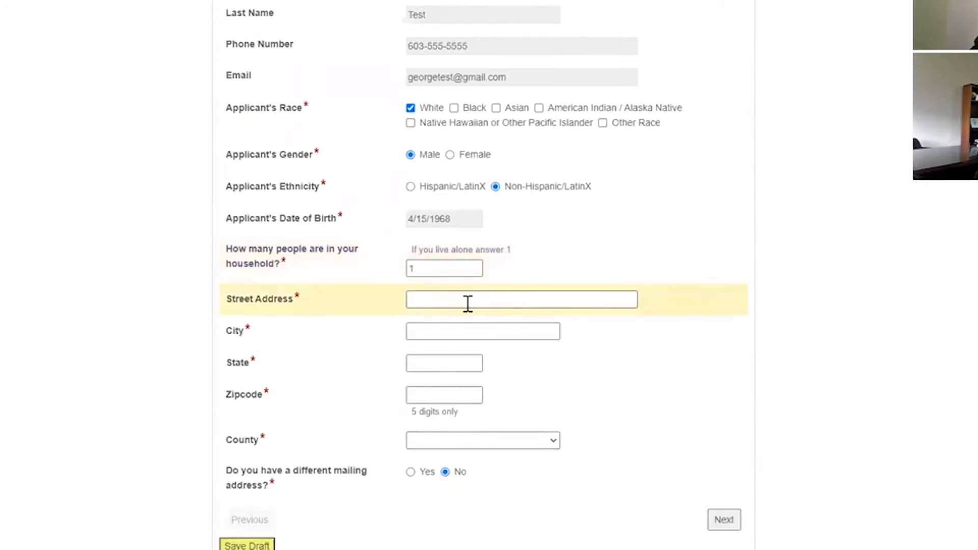
pyautogui.write('123 ')
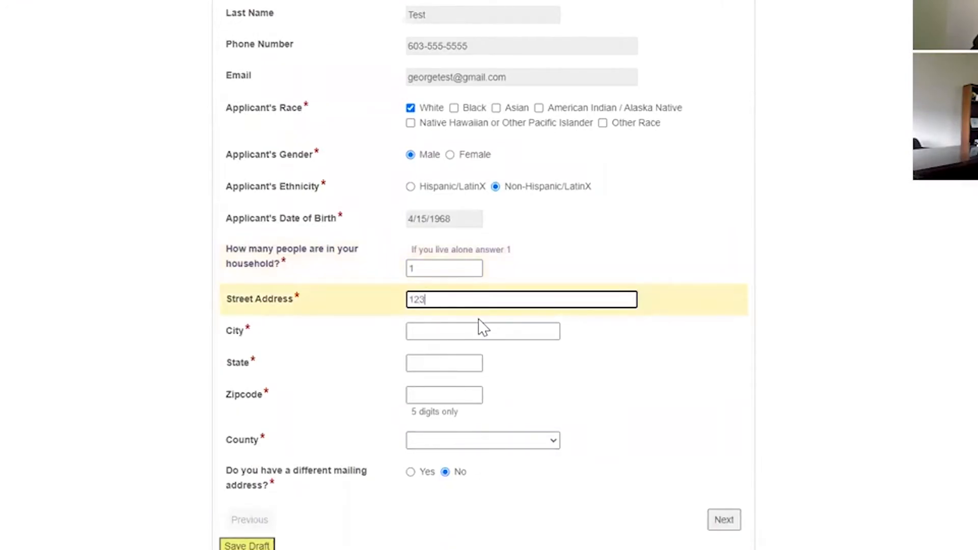
pyautogui.write('Sunshine ')
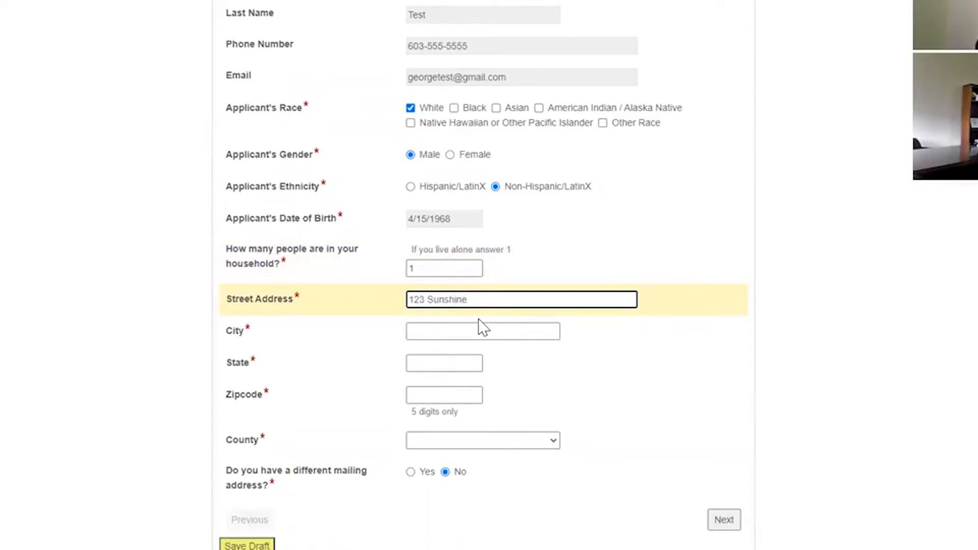
pyautogui.write('Rd')
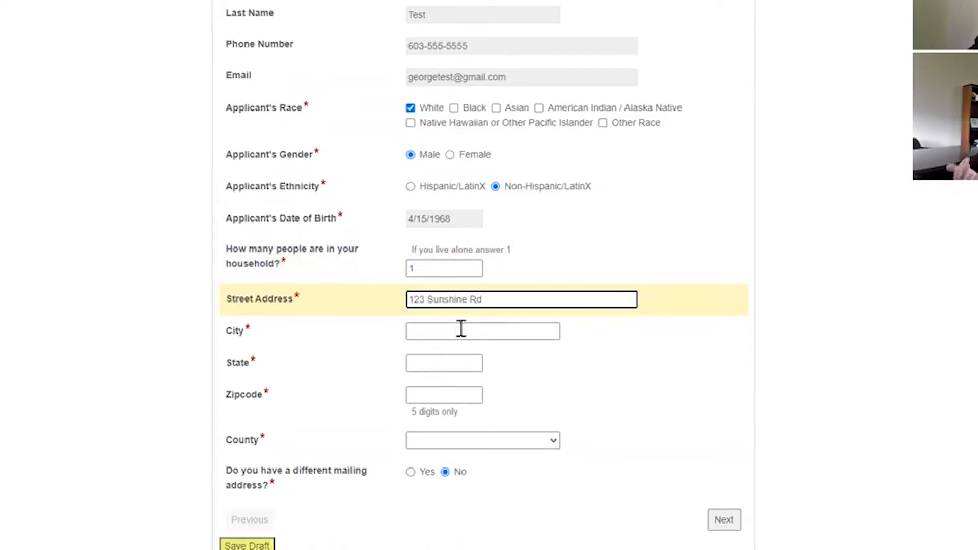
pyautogui.click(464, 331)
pyautogui.write('Doo')
pyautogui.write('er')
pyautogui.press('Tab')
pyautogui.write('NH')
pyautogui.press('Tab')
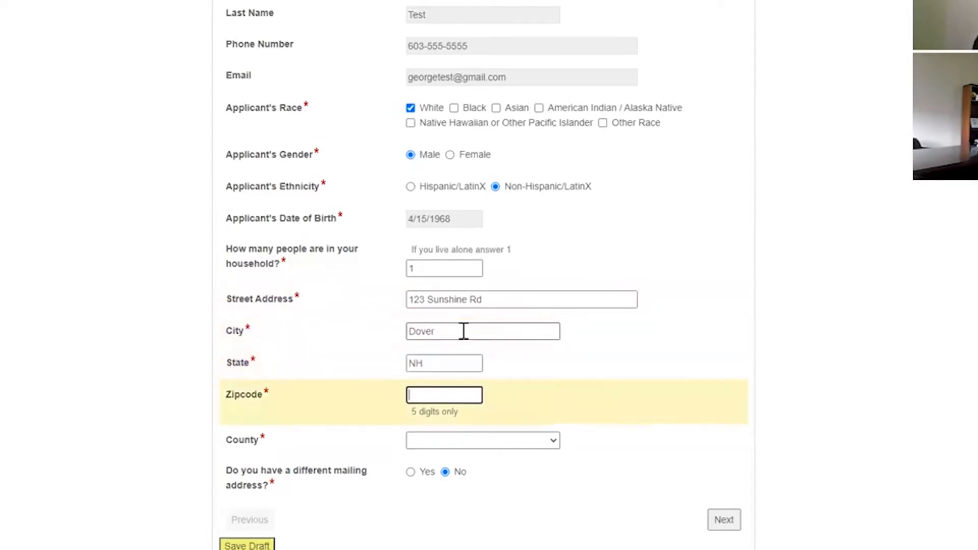
pyautogui.write('03820')
pyautogui.click(557, 442)
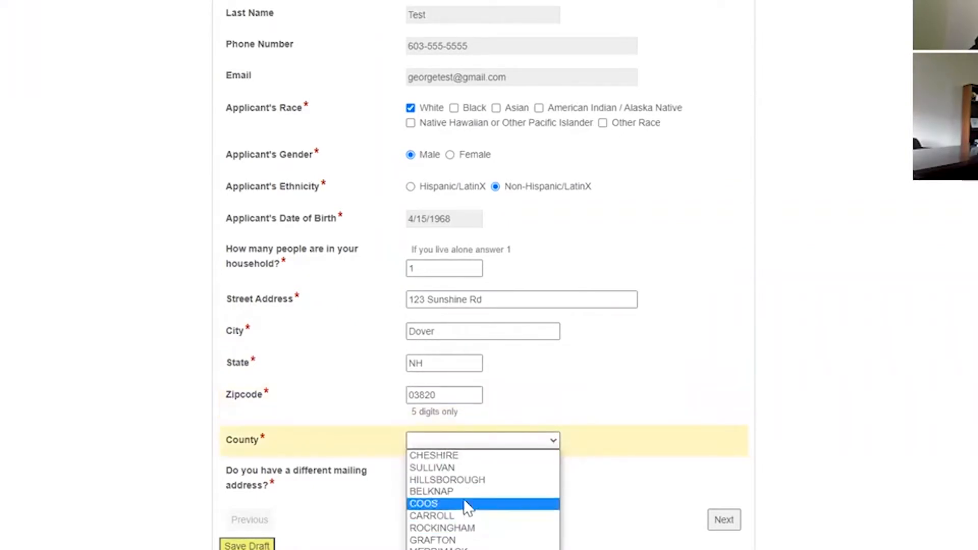
pyautogui.click(466, 549)
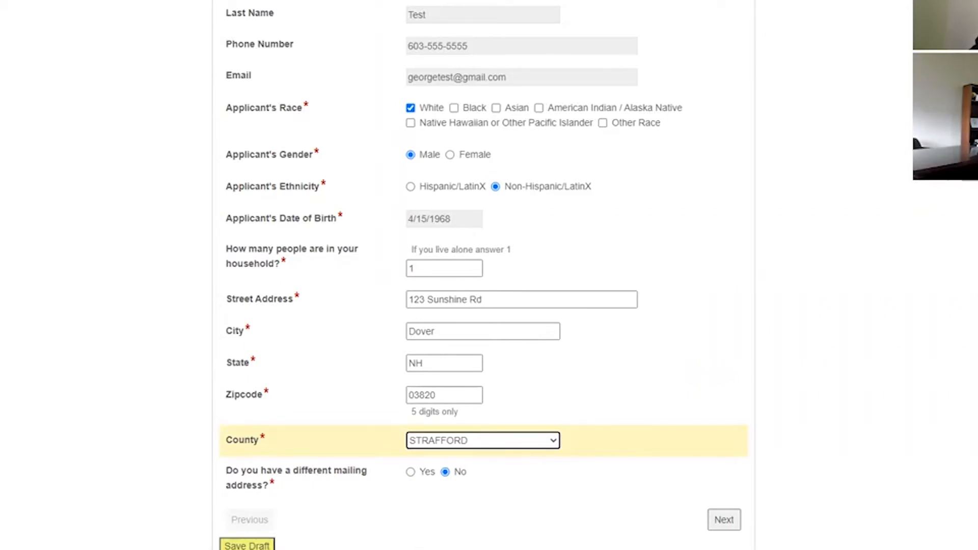
# - Set the separate mailing address answer to No and continue to Eligibility
pyautogui.scroll(1, 406, 515)
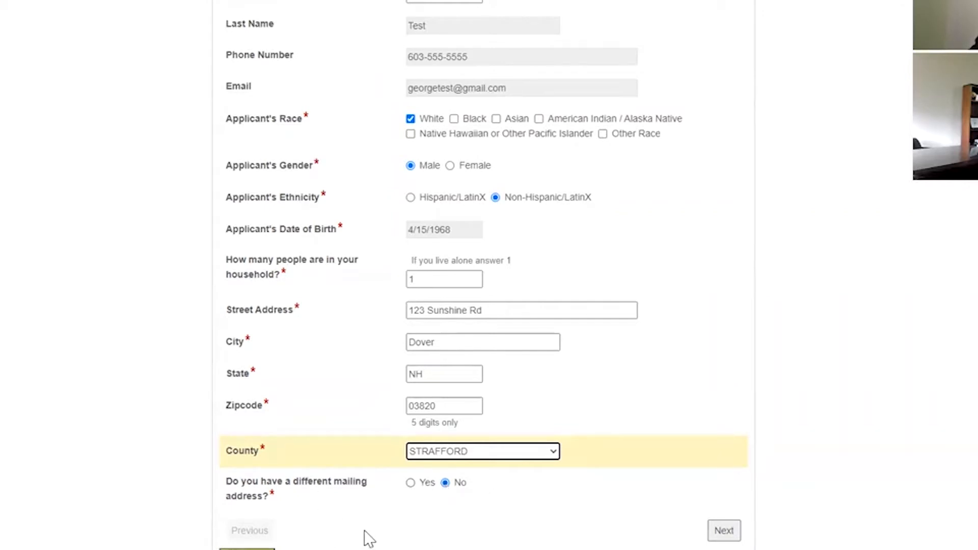
pyautogui.click(410, 483)
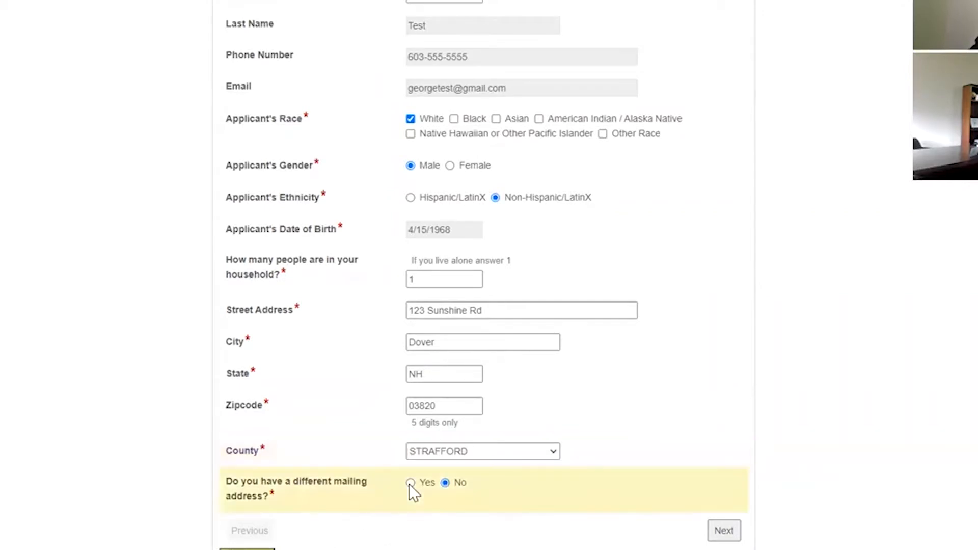
pyautogui.scroll(-2, 433, 430)
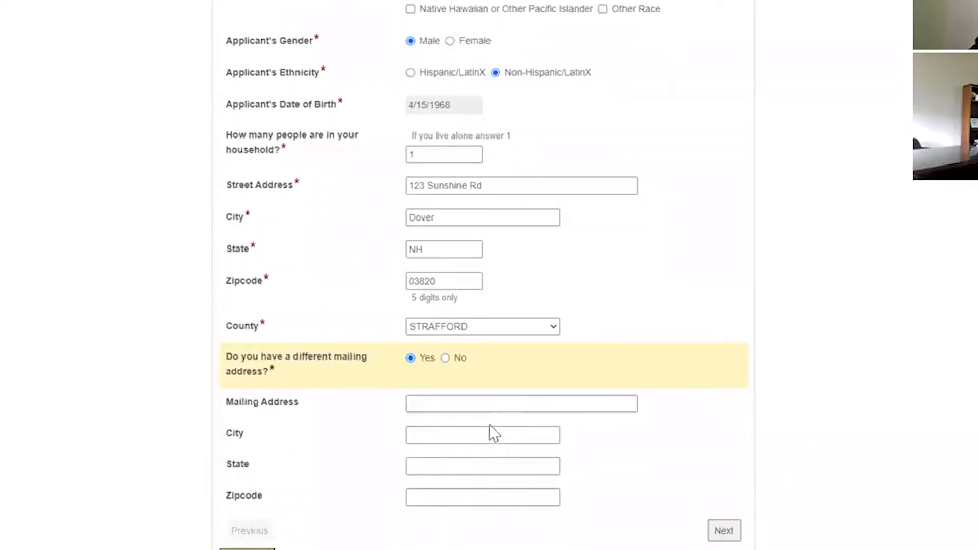
pyautogui.click(435, 404)
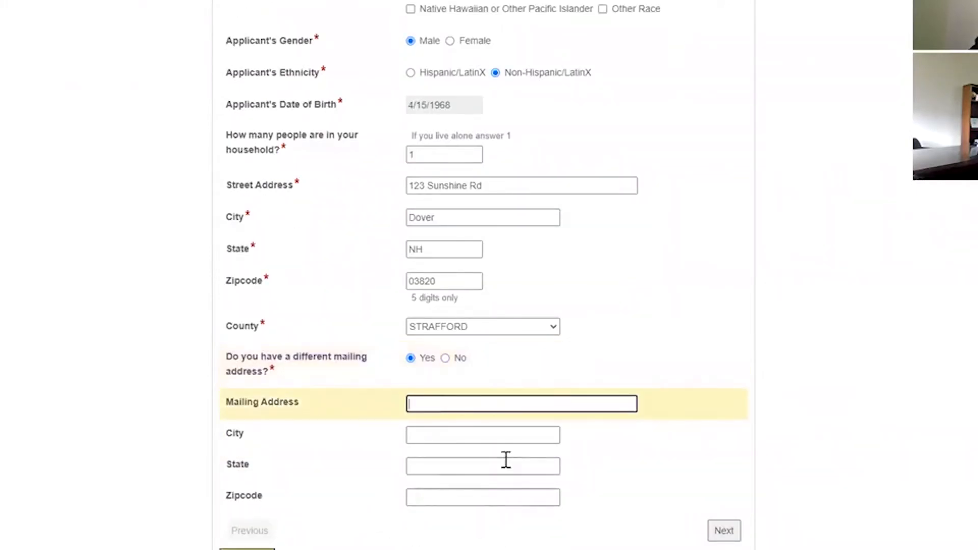
pyautogui.click(445, 358)
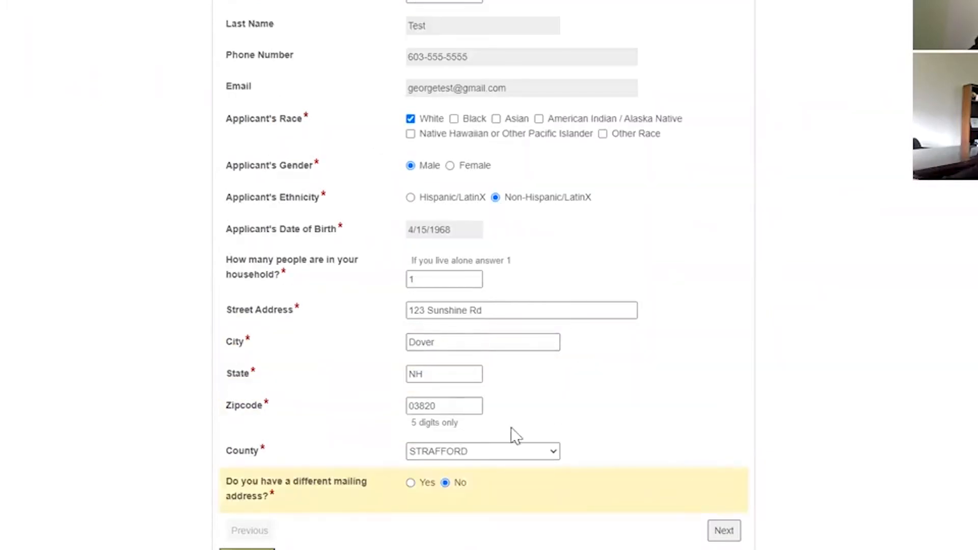
pyautogui.click(723, 530)
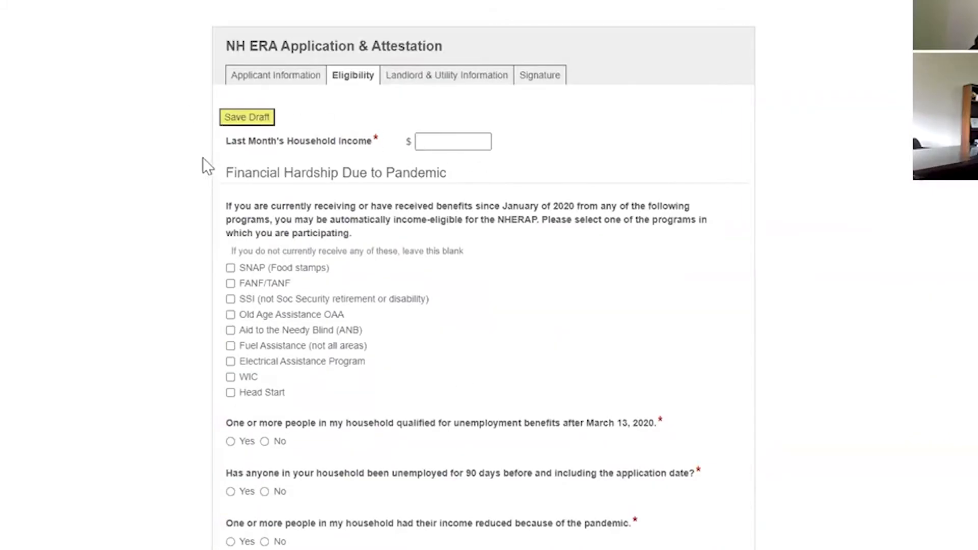
# - Enter $1,500.00 as last month's household income and check SNAP and Fuel Assistance
pyautogui.click(430, 141)
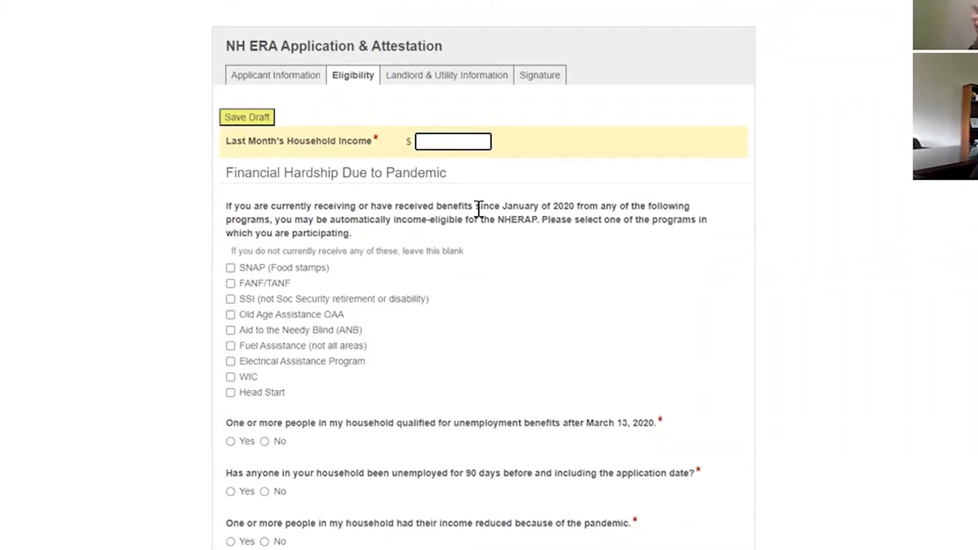
pyautogui.write('1500')
pyautogui.click(657, 340)
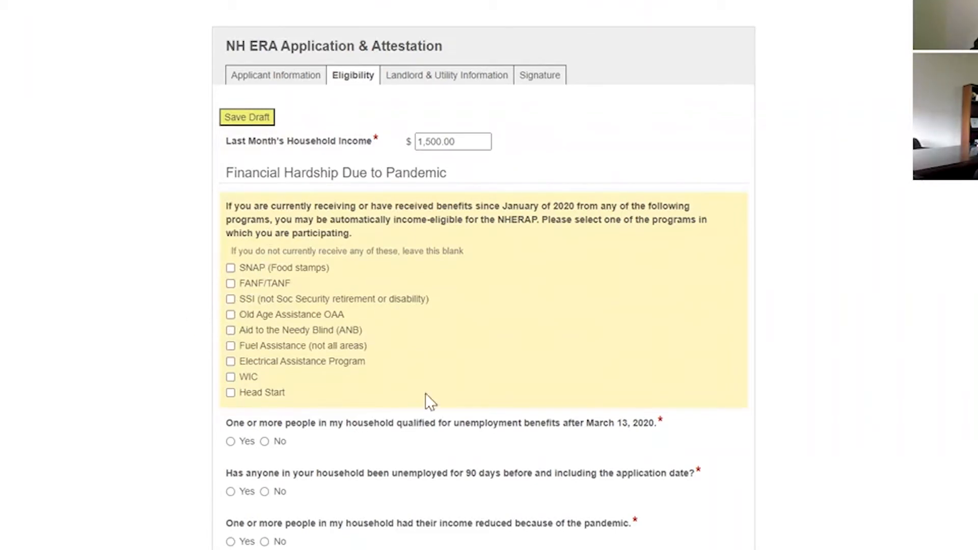
pyautogui.click(231, 268)
pyautogui.click(230, 347)
# - Answer No to unemployment benefits, 90-day unemployment, reduced income and extra expenses
pyautogui.scroll(-1, 316, 377)
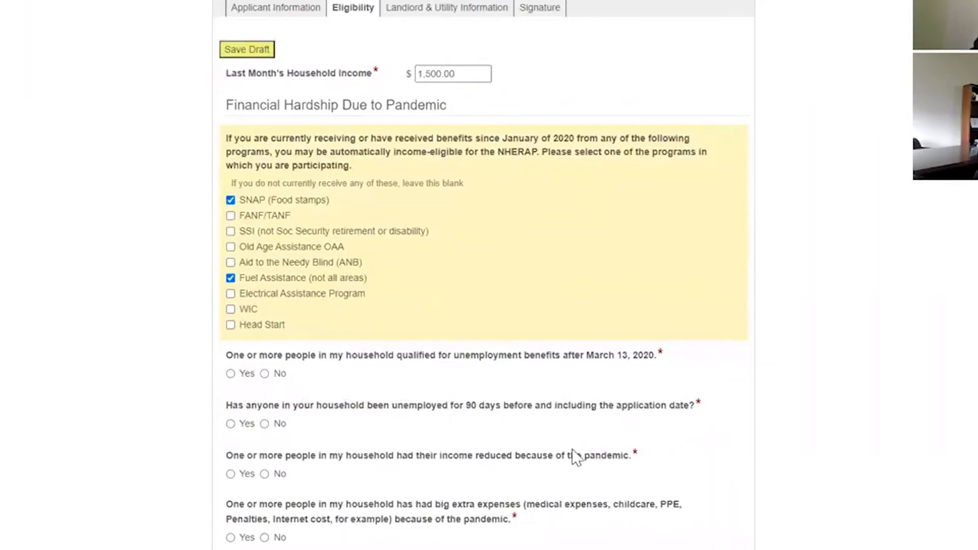
pyautogui.scroll(-2, 586, 471)
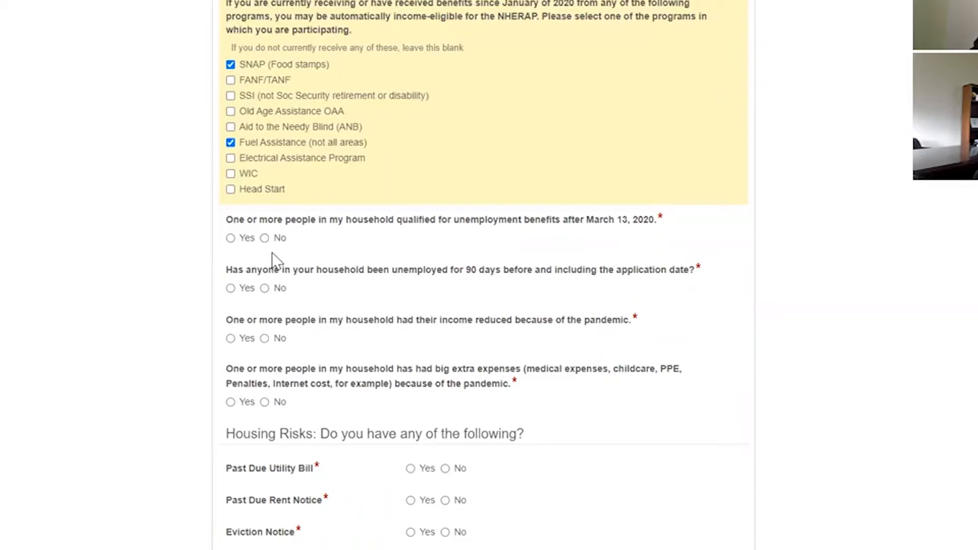
pyautogui.click(231, 238)
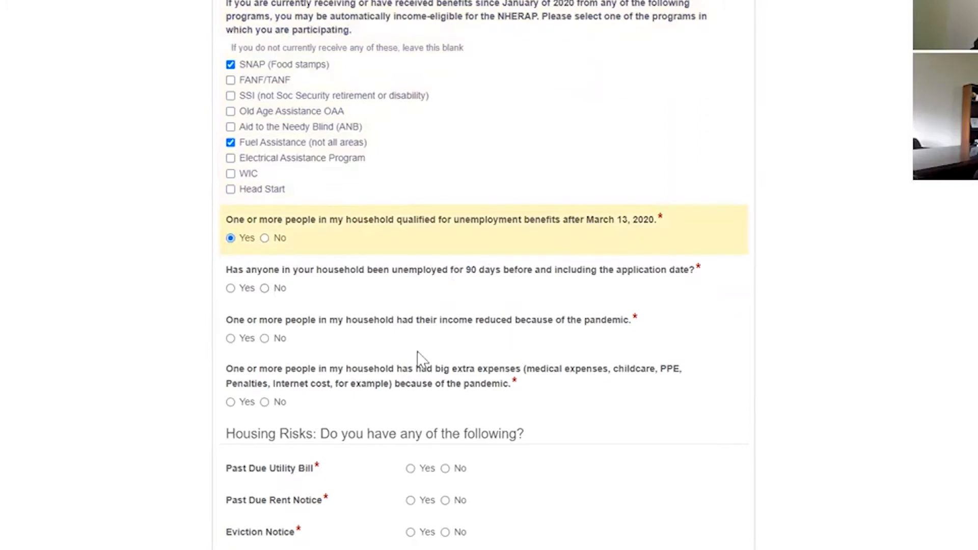
pyautogui.click(264, 288)
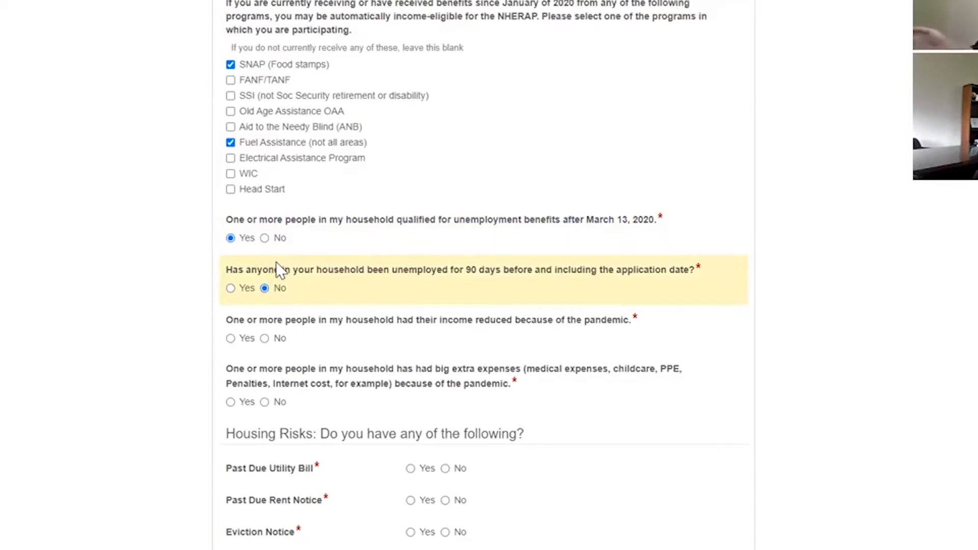
pyautogui.scroll(-1, 277, 311)
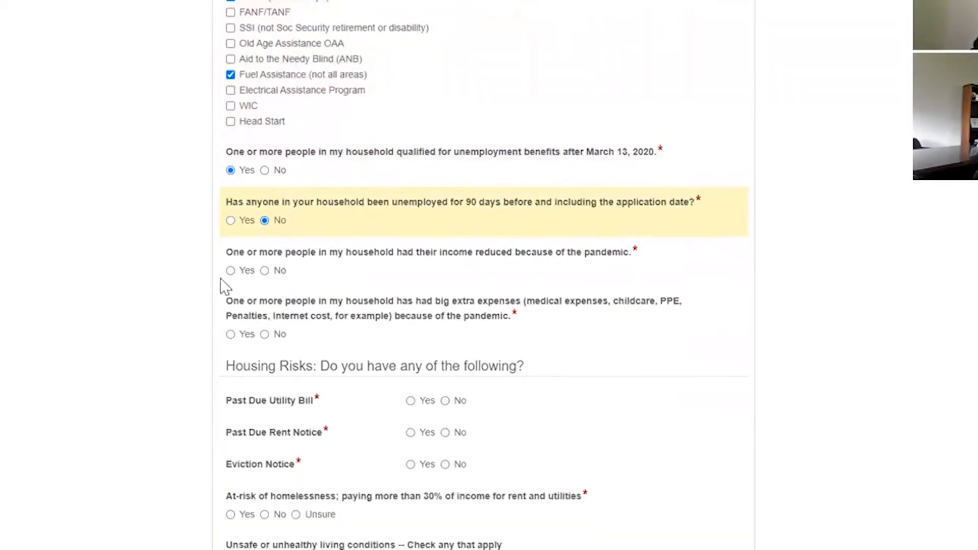
pyautogui.click(230, 270)
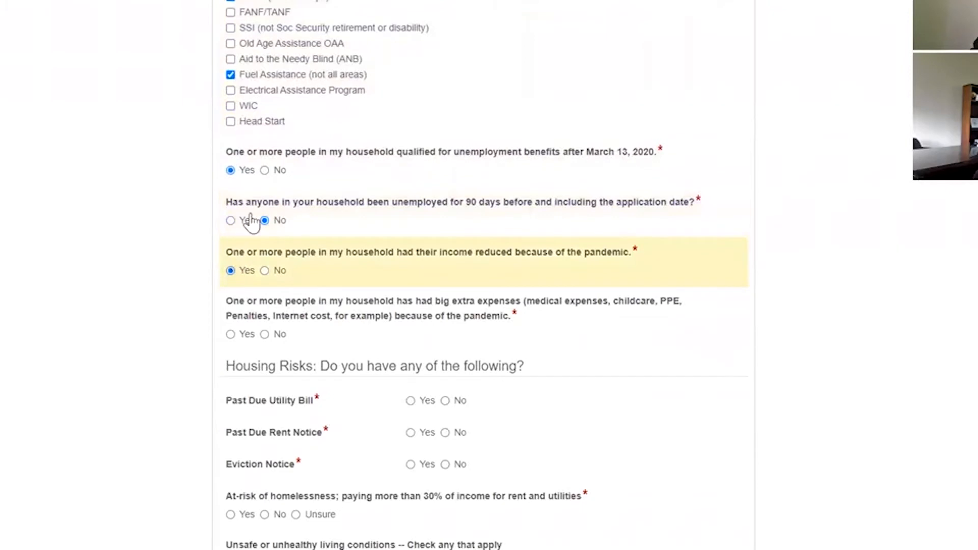
pyautogui.click(265, 170)
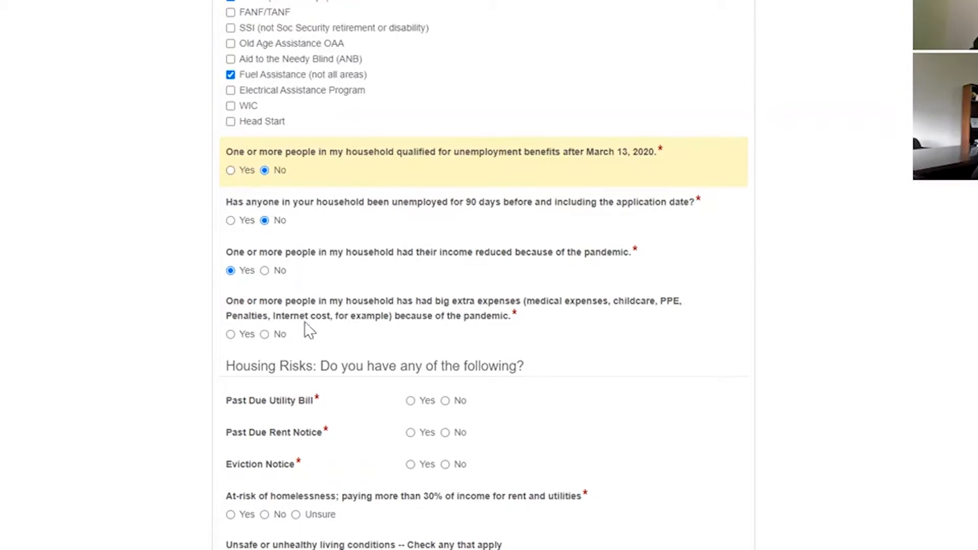
pyautogui.click(263, 271)
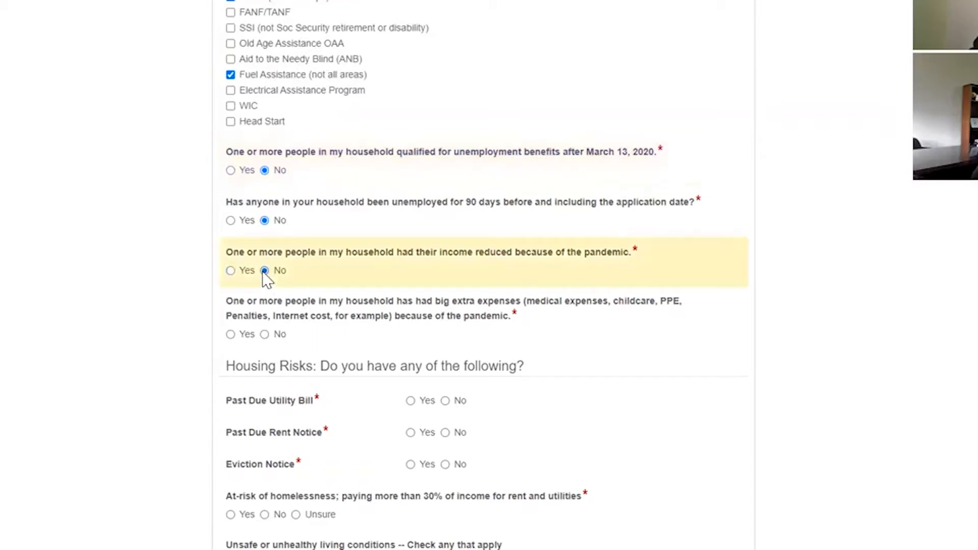
pyautogui.click(265, 334)
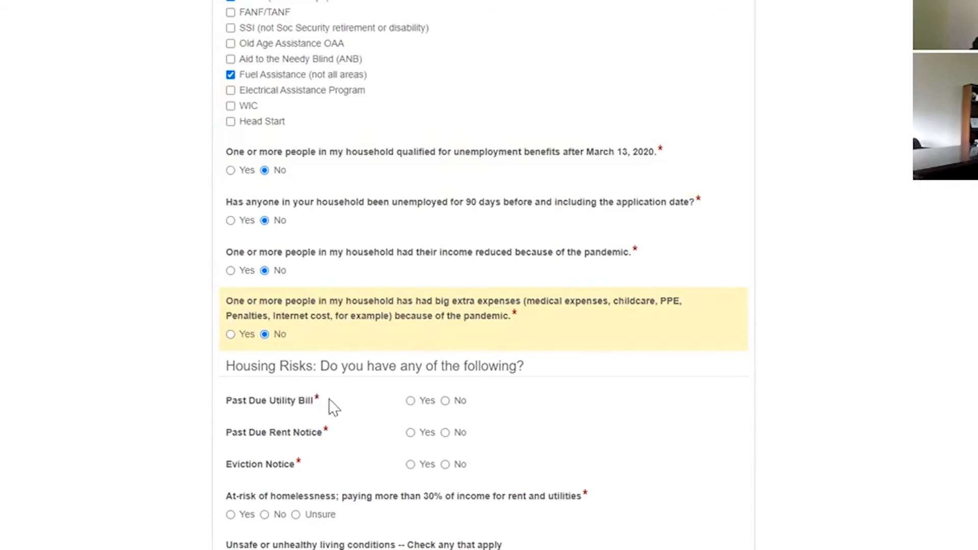
# - Under Housing Risks, answer No for past due utility bill and Yes for eviction and past due rent notices
pyautogui.scroll(-1, 295, 359)
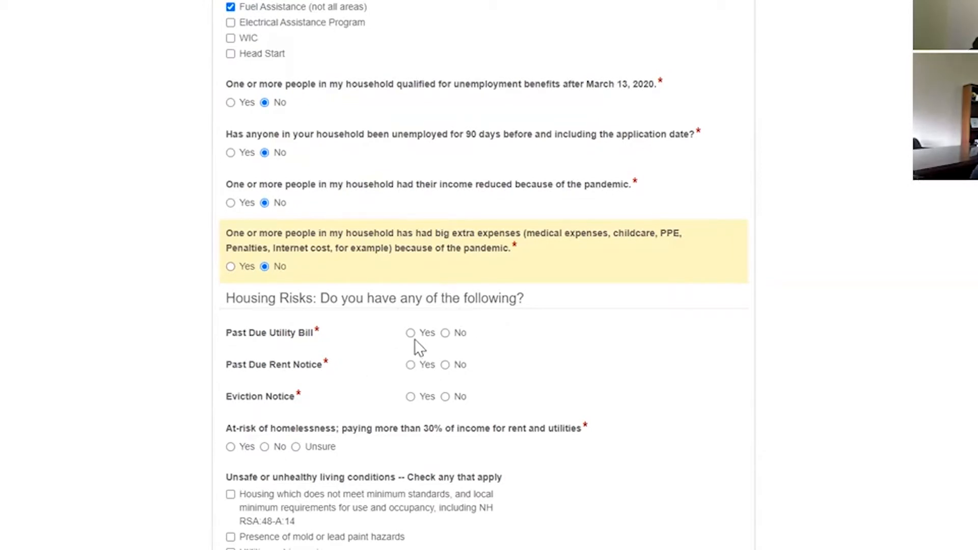
pyautogui.scroll(-1, 433, 338)
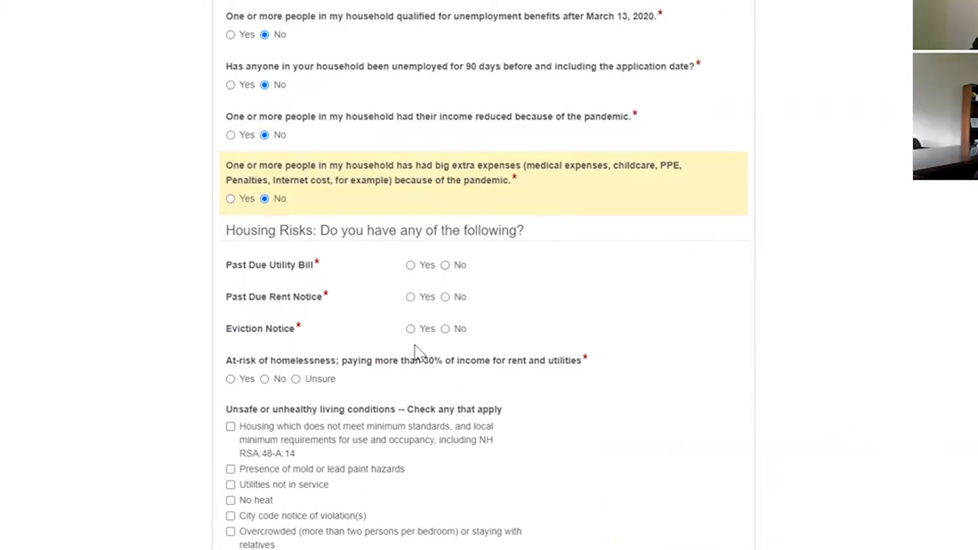
pyautogui.click(445, 265)
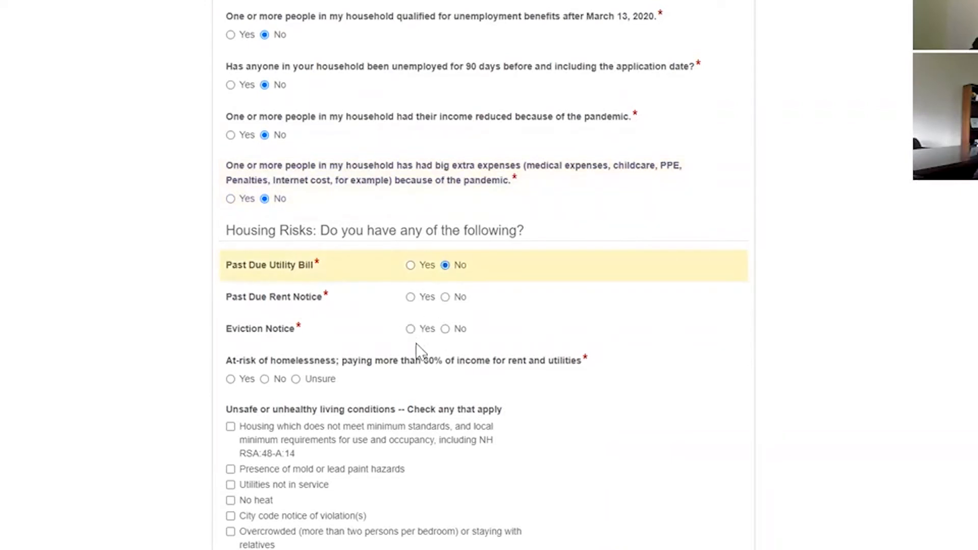
pyautogui.click(411, 329)
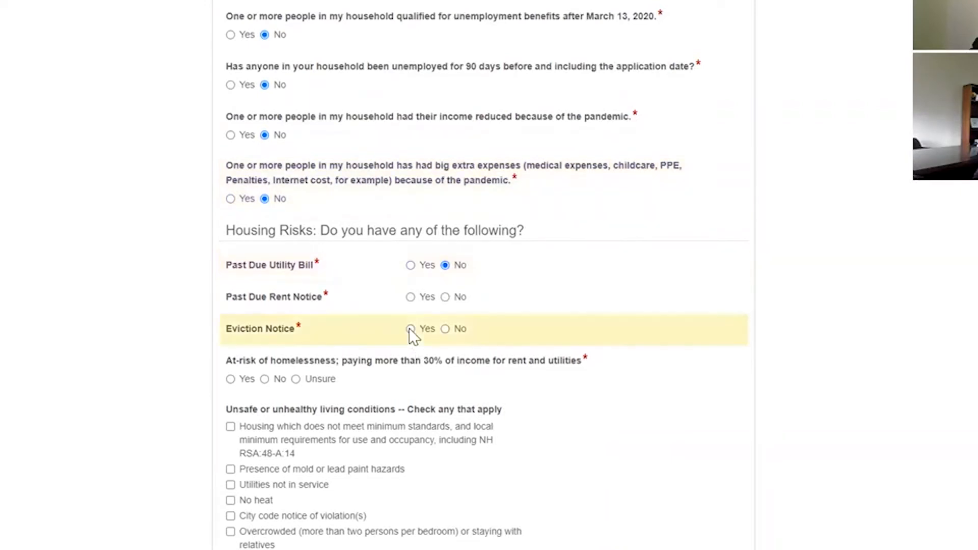
pyautogui.click(412, 296)
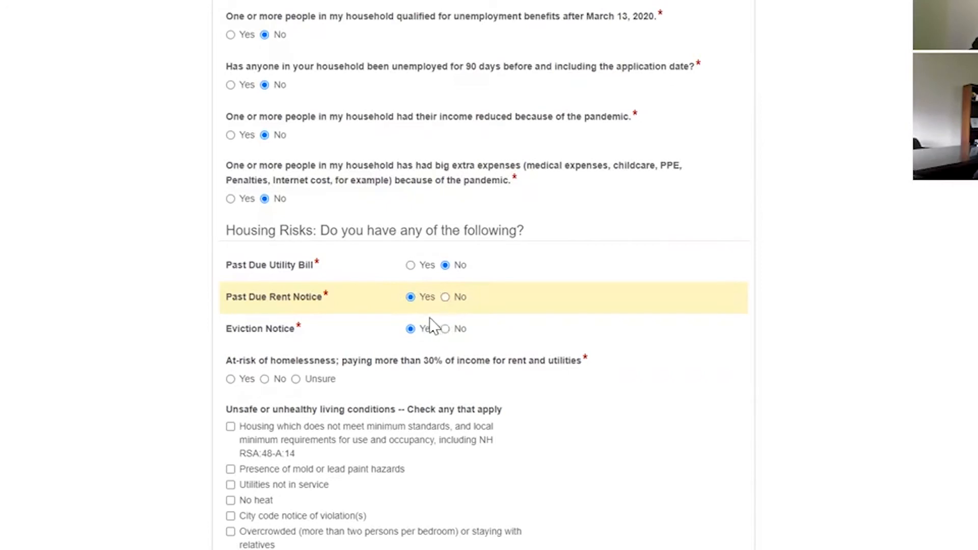
pyautogui.scroll(-1, 430, 317)
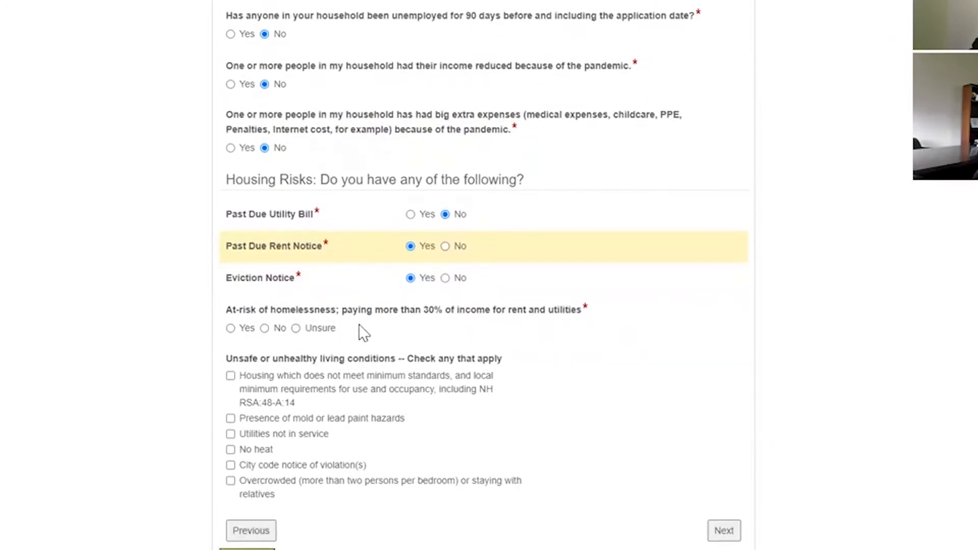
# - Mark homelessness risk Unsure, tick Overcrowded, and go to Landlord & Utility Information
pyautogui.click(299, 329)
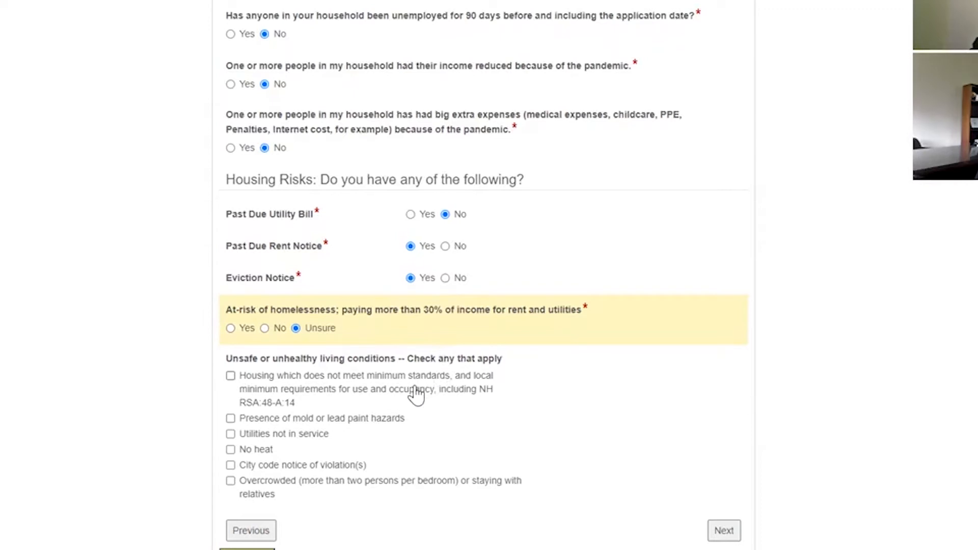
pyautogui.click(237, 481)
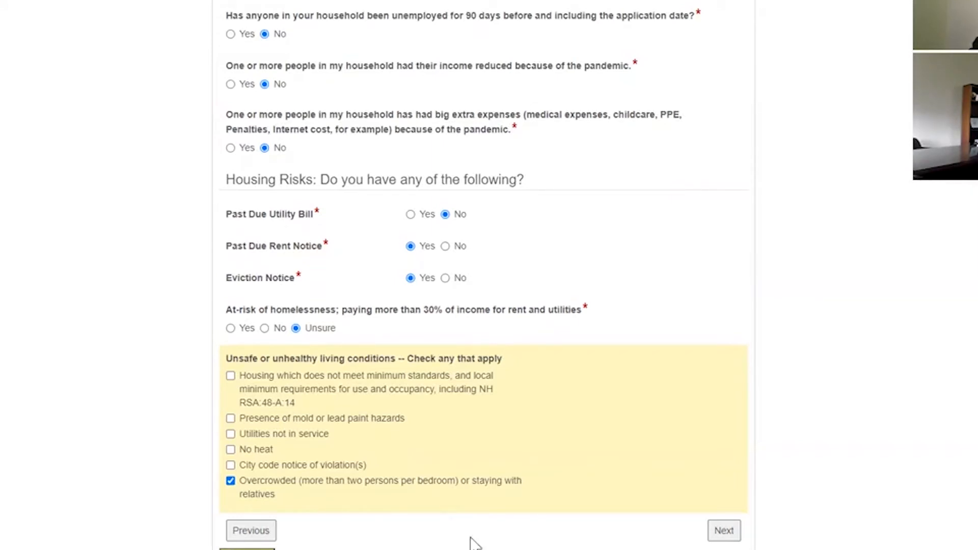
pyautogui.click(724, 532)
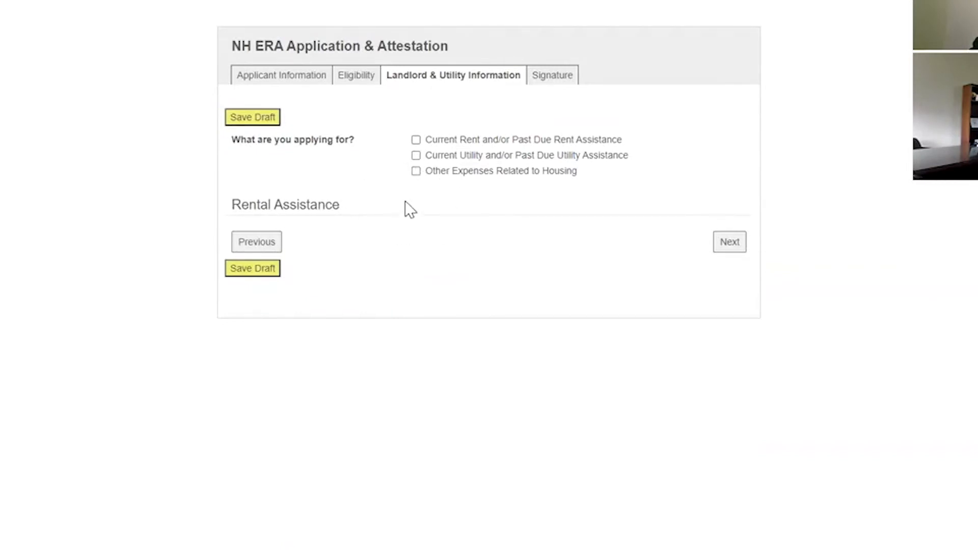
# - Request both current/past-due rent assistance and utility assistance to reveal the landlord fields
pyautogui.click(417, 141)
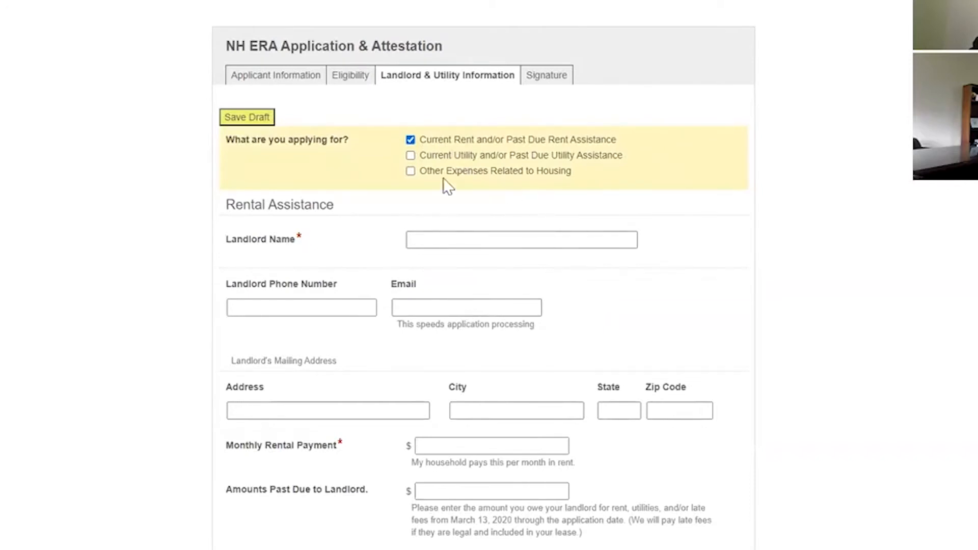
pyautogui.scroll(-4, 387, 285)
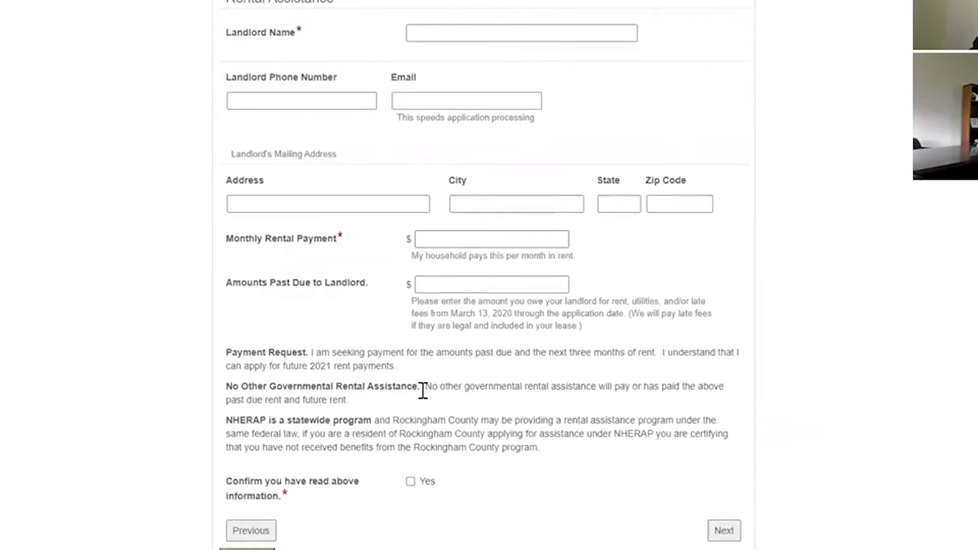
pyautogui.scroll(4, 346, 490)
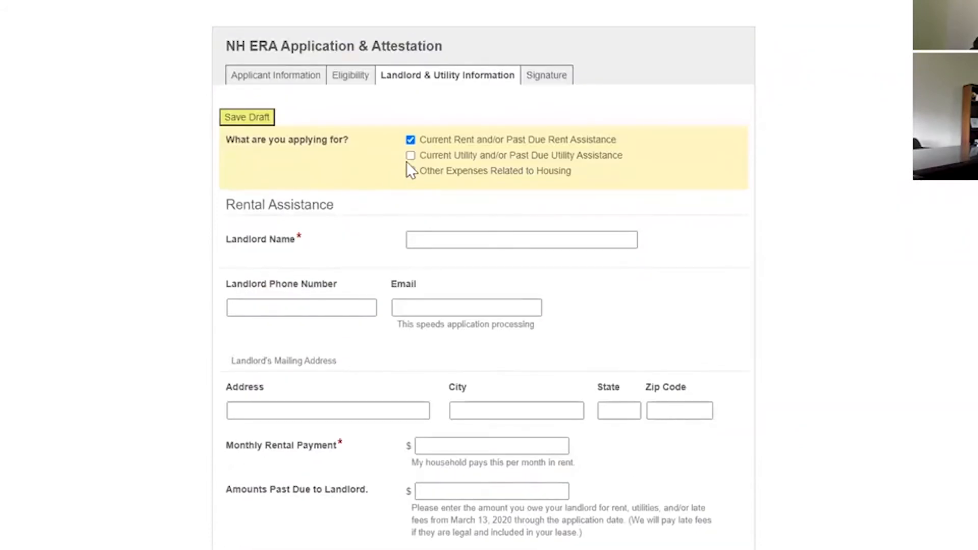
pyautogui.click(411, 155)
pyautogui.scroll(-10, 473, 371)
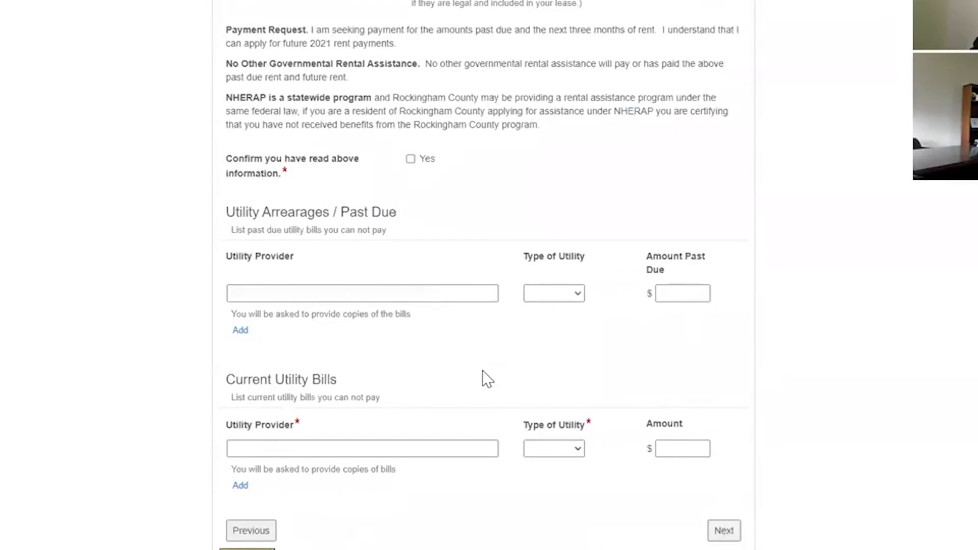
pyautogui.scroll(10, 478, 356)
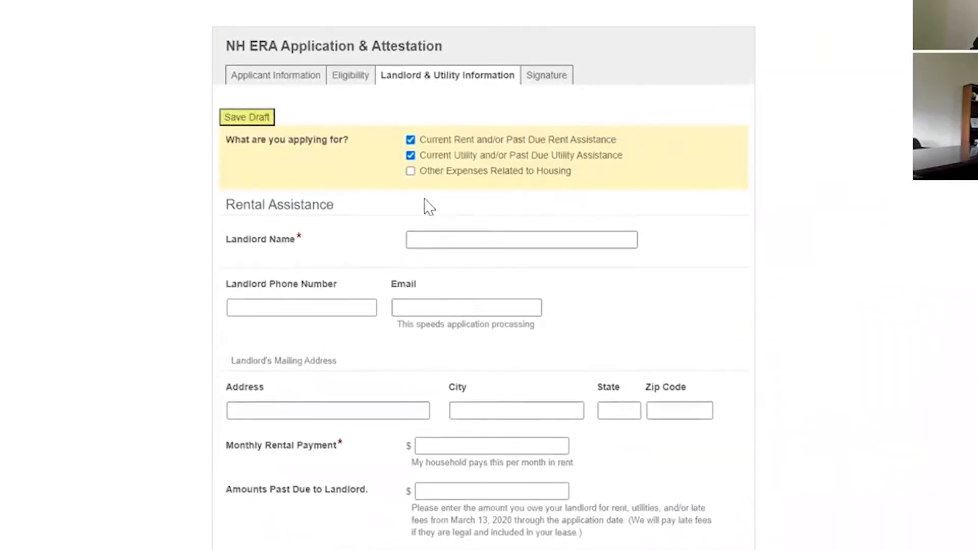
pyautogui.click(410, 138)
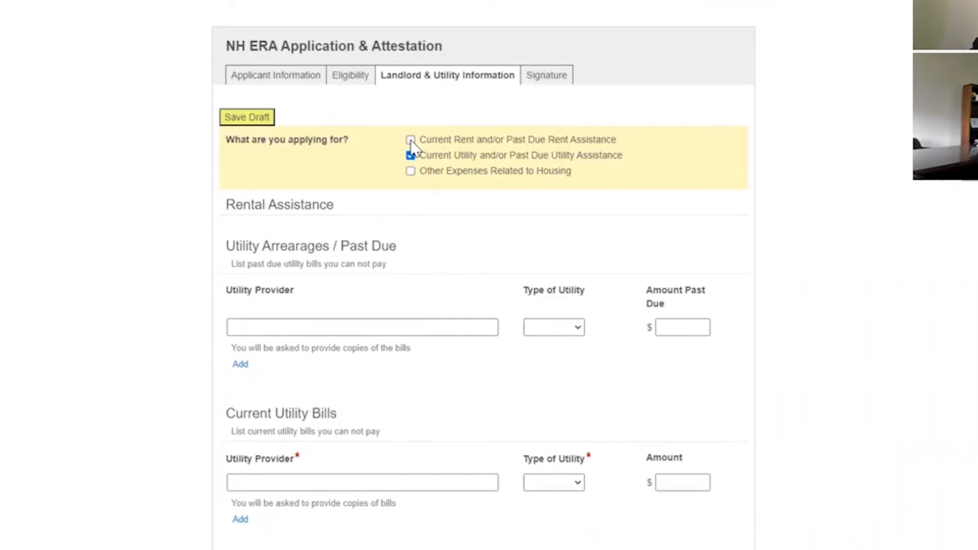
pyautogui.click(411, 140)
pyautogui.click(458, 238)
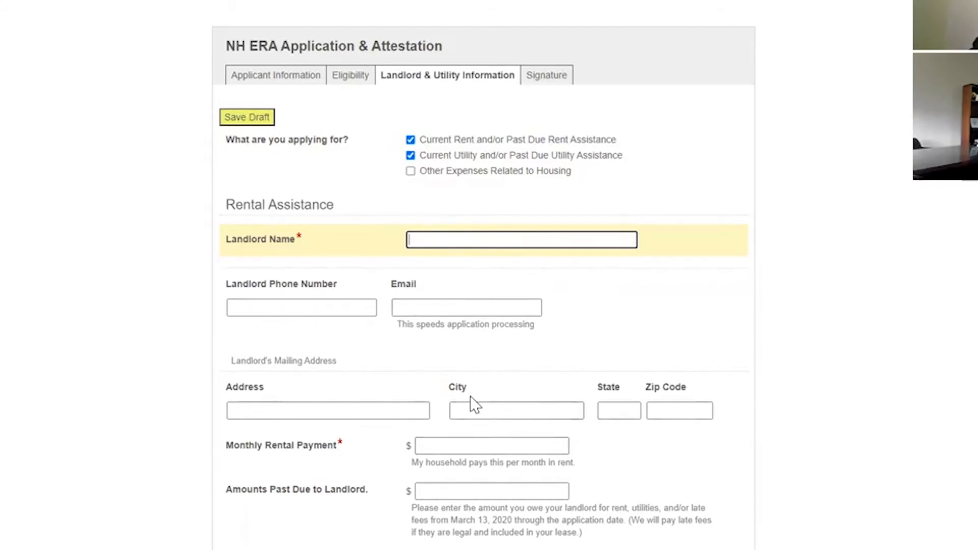
# - Enter the landlord name 'ABC Landlord' and the landlord's phone number and e-mail
pyautogui.write('ABC Landlord')
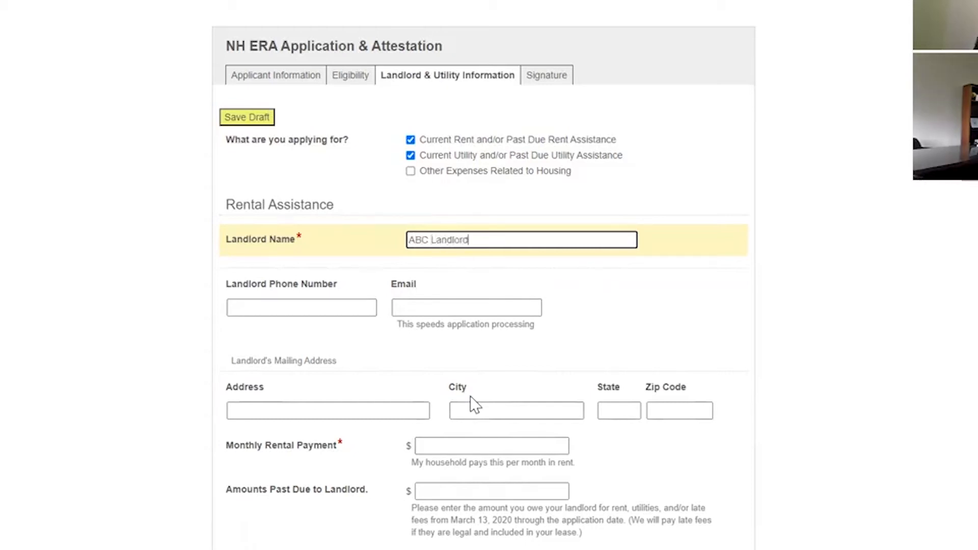
pyautogui.click(342, 316)
pyautogui.write('603-555-1234')
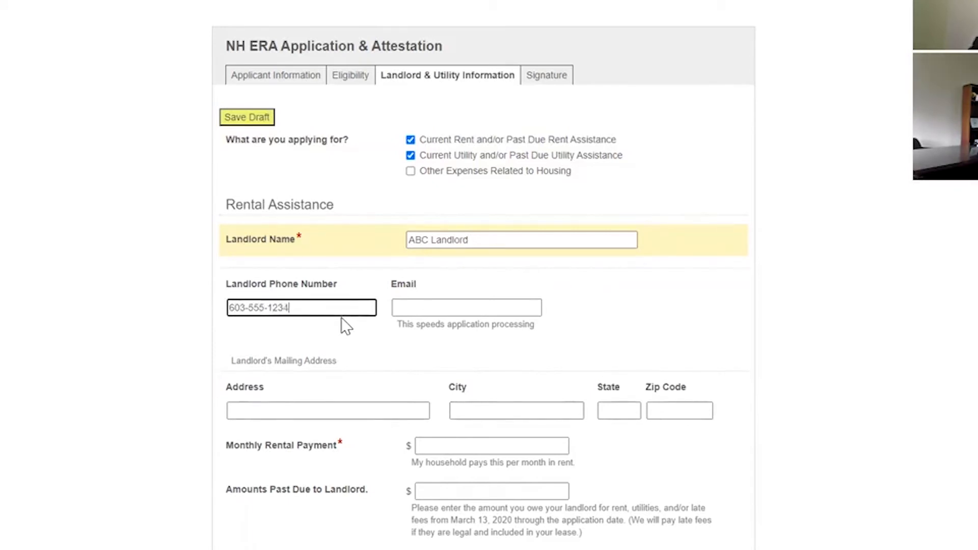
pyautogui.click(428, 302)
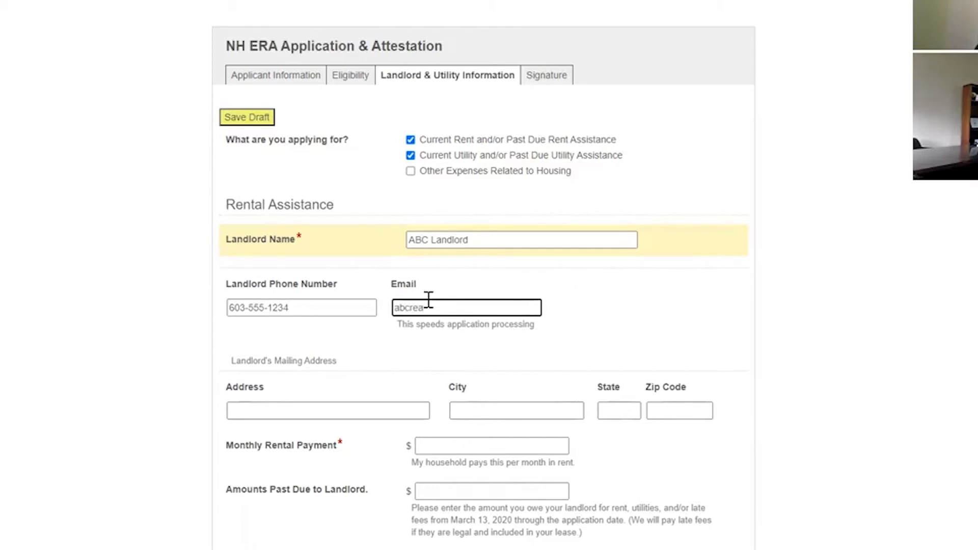
pyautogui.scroll(-1, 528, 393)
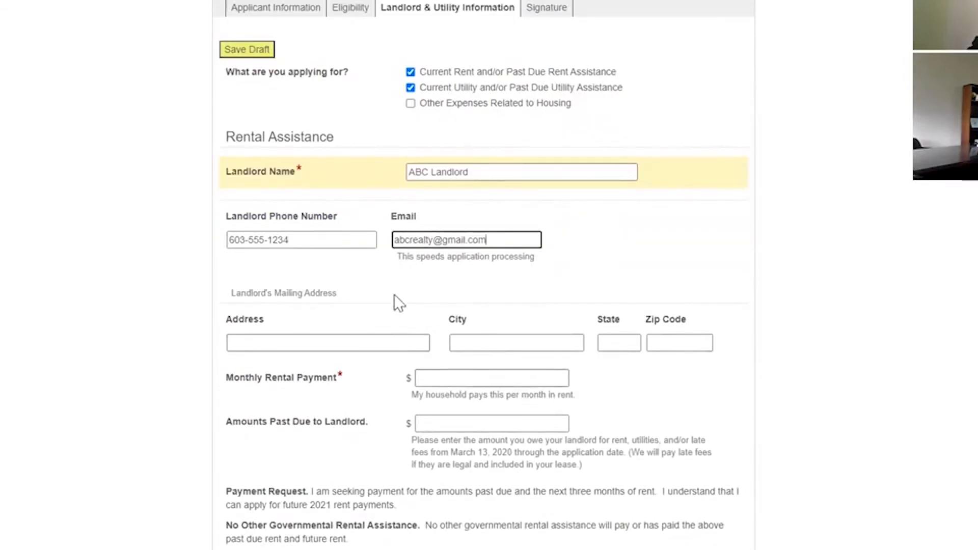
pyautogui.scroll(-1, 387, 290)
# - Fill in the landlord's street address, city, state and zip code
pyautogui.click(362, 273)
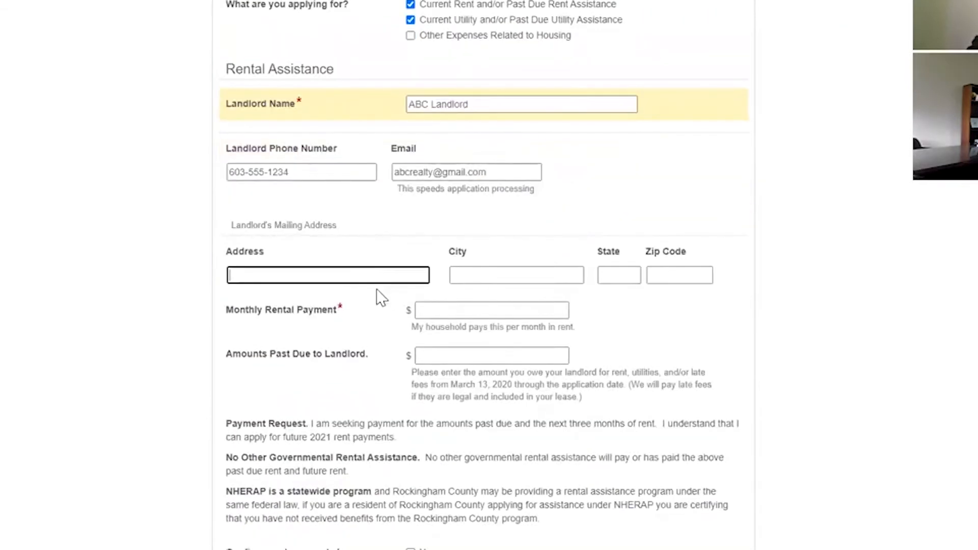
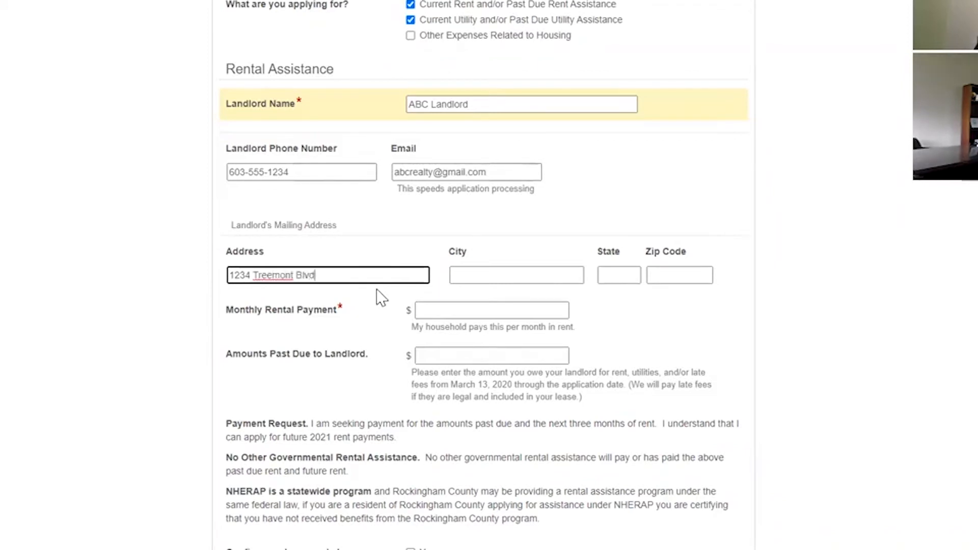
pyautogui.press('Tab')
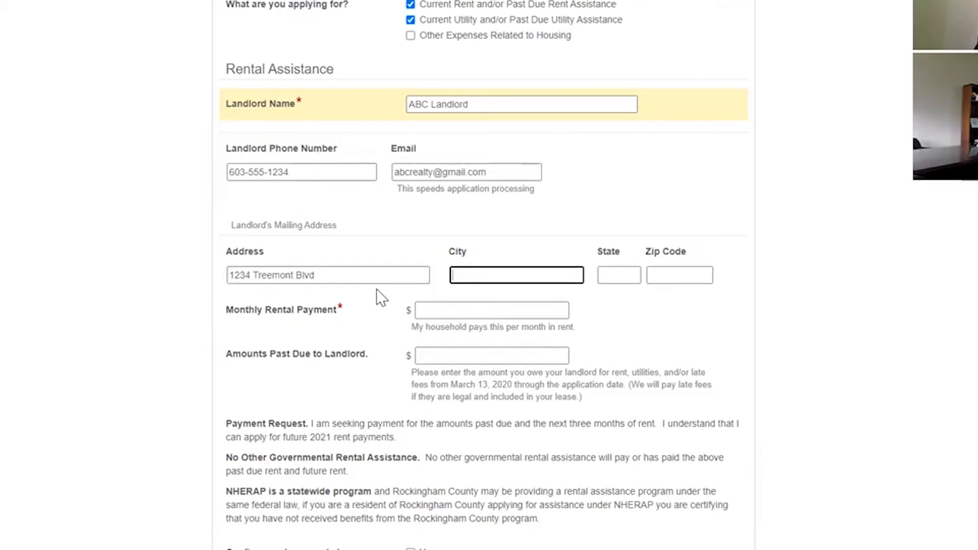
pyautogui.write('Portsmouth')
pyautogui.press('Tab')
pyautogui.write('NH')
pyautogui.press('Tab')
pyautogui.write('03801')
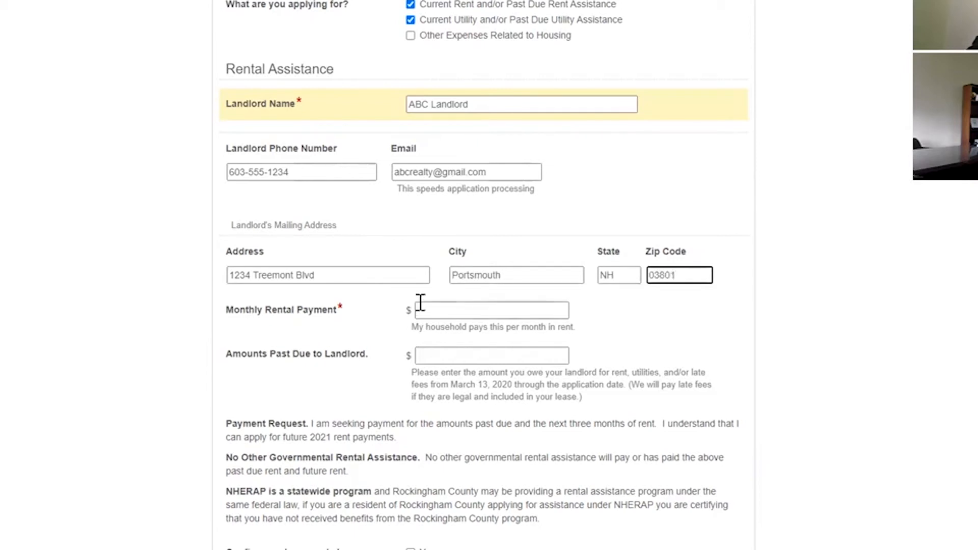
# - Enter monthly rental payment 1,200.00 and amount past due 4,800.00
pyautogui.click(450, 307)
pyautogui.write('1200')
pyautogui.click(471, 354)
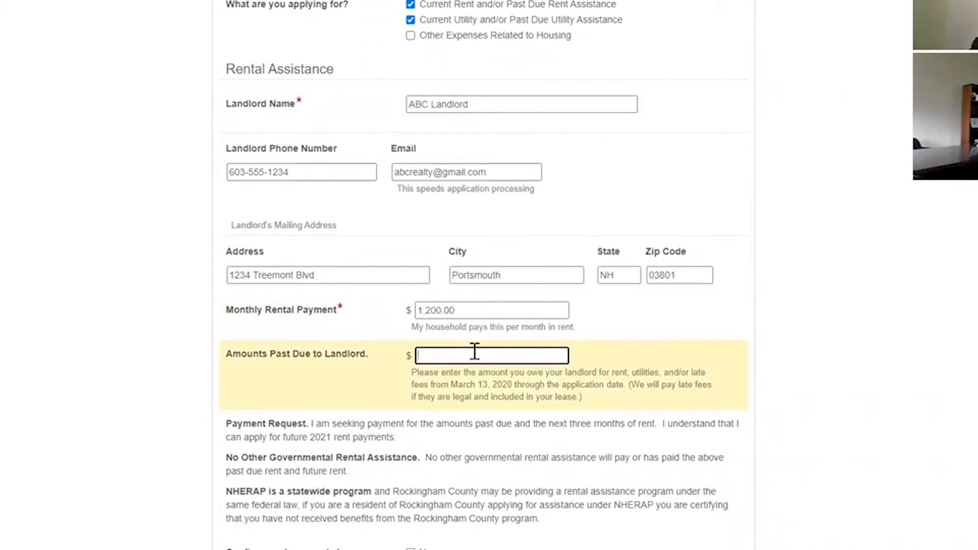
pyautogui.write('8')
pyautogui.write('800')
pyautogui.click(589, 407)
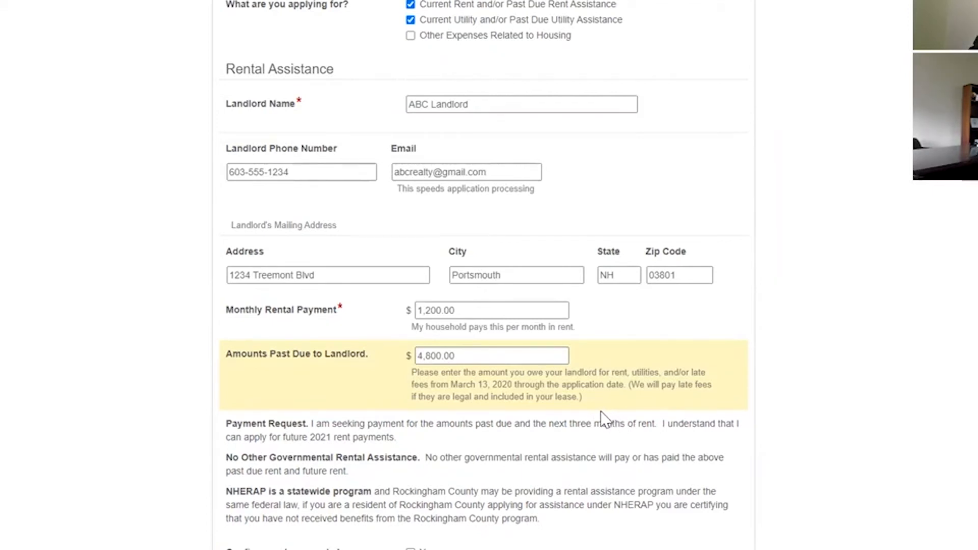
# - Tick Yes for 'Confirm you have read above information' on the rental assistance terms
pyautogui.scroll(-3, 603, 420)
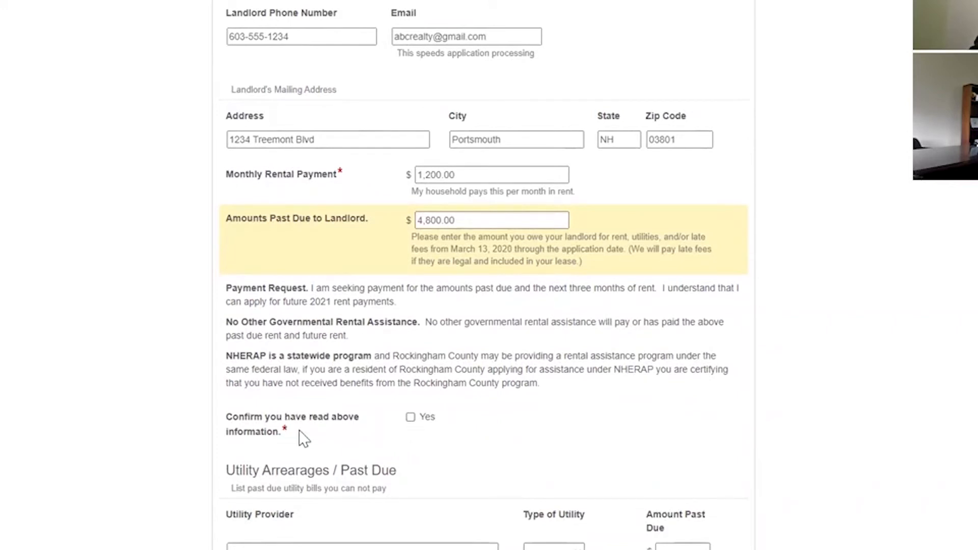
pyautogui.click(410, 417)
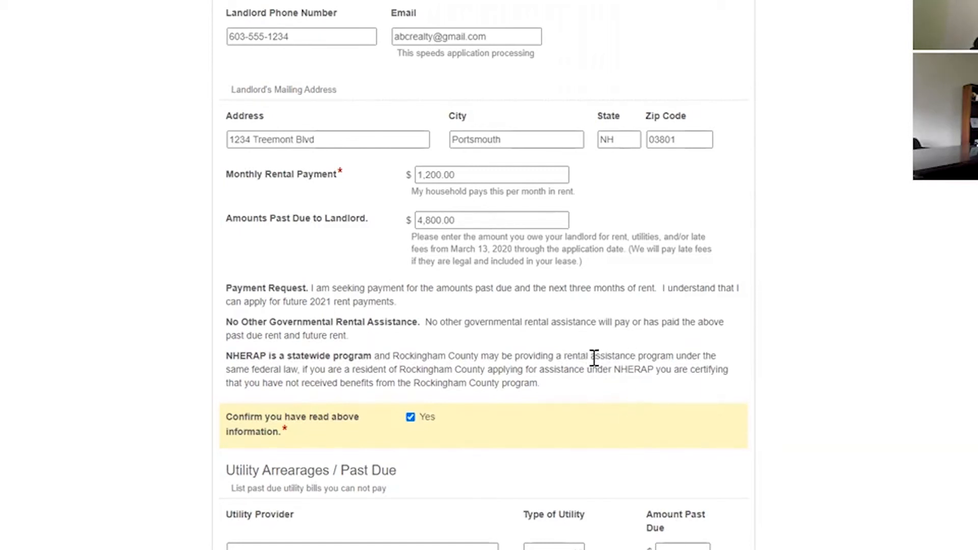
pyautogui.scroll(-5, 591, 359)
# - Add utility arrearages: Eversource Electric 75.00 and Unitil Natural Gas 75.00
pyautogui.click(403, 298)
pyautogui.write('Eversource')
pyautogui.click(580, 295)
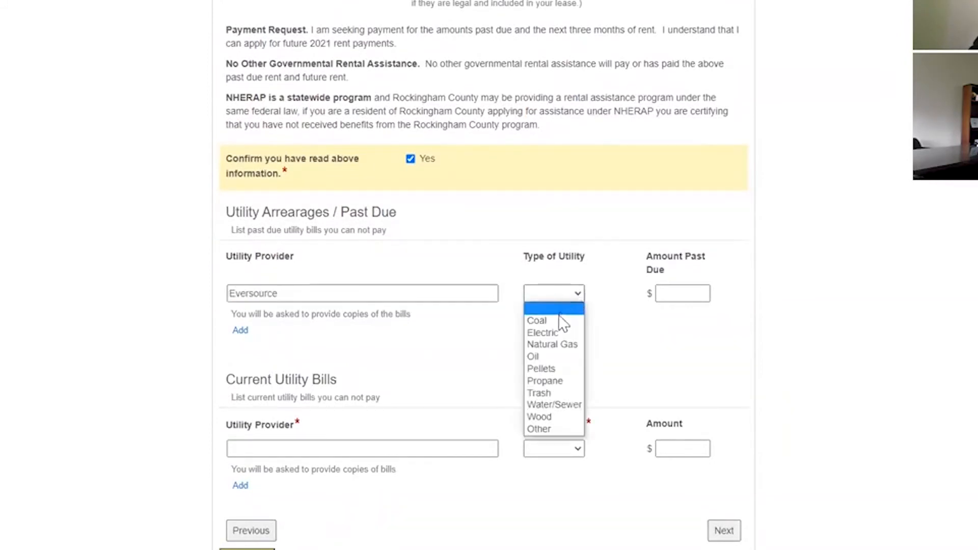
pyautogui.click(557, 333)
pyautogui.click(686, 292)
pyautogui.write('75')
pyautogui.click(240, 332)
pyautogui.click(254, 321)
pyautogui.write('Unitil')
pyautogui.press('Tab')
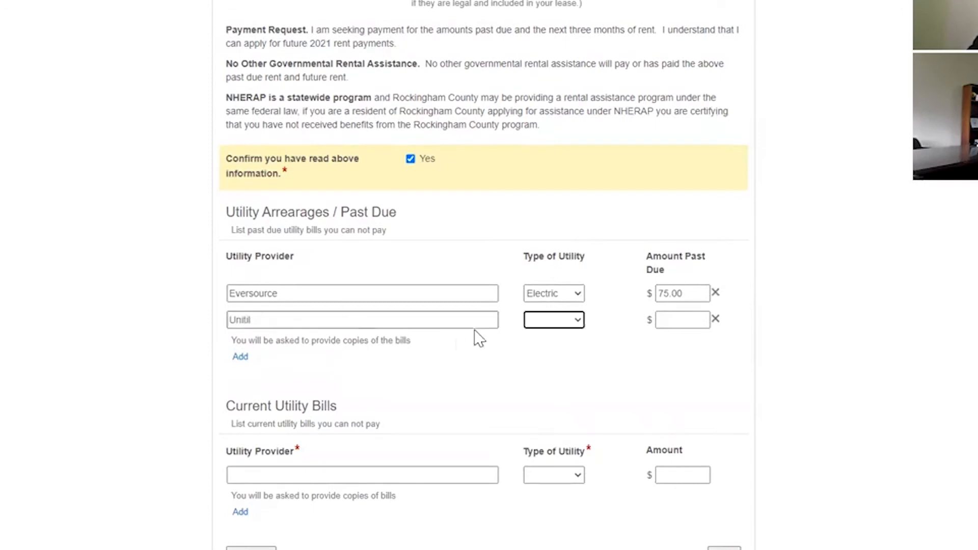
pyautogui.click(555, 325)
pyautogui.click(570, 371)
pyautogui.click(676, 324)
pyautogui.write('75.00')
pyautogui.scroll(-1, 454, 423)
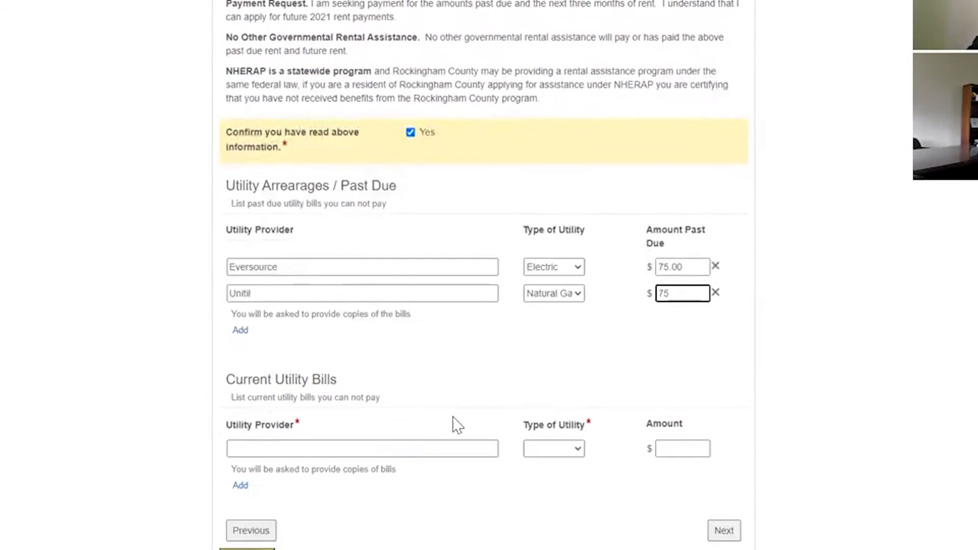
# - Add current bills Eversource Electric 25 and Unitil Natural Gas 25, then continue to Signature
pyautogui.click(423, 446)
pyautogui.write('Eversource')
pyautogui.click(567, 451)
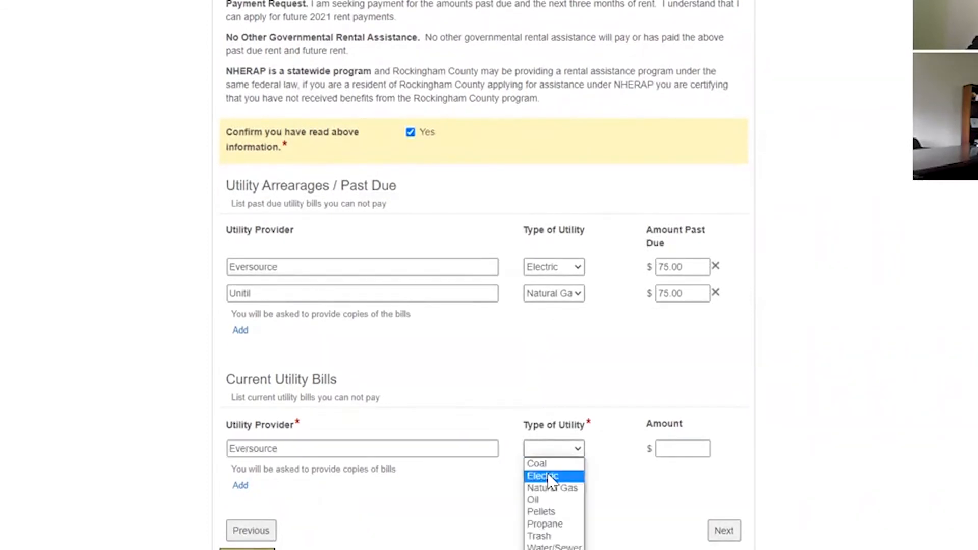
pyautogui.click(549, 475)
pyautogui.click(664, 448)
pyautogui.write('25')
pyautogui.click(241, 485)
pyautogui.click(262, 471)
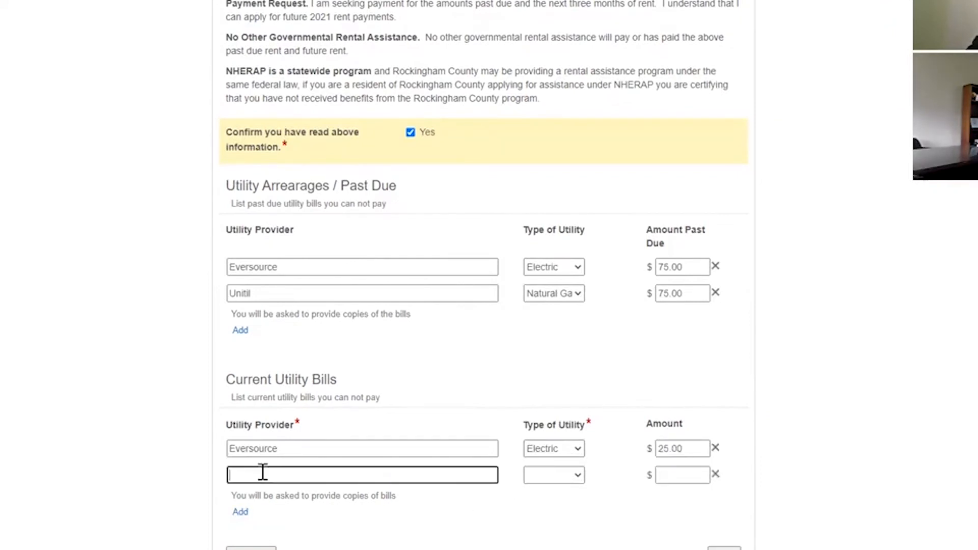
pyautogui.write('Unitil')
pyautogui.press('Tab')
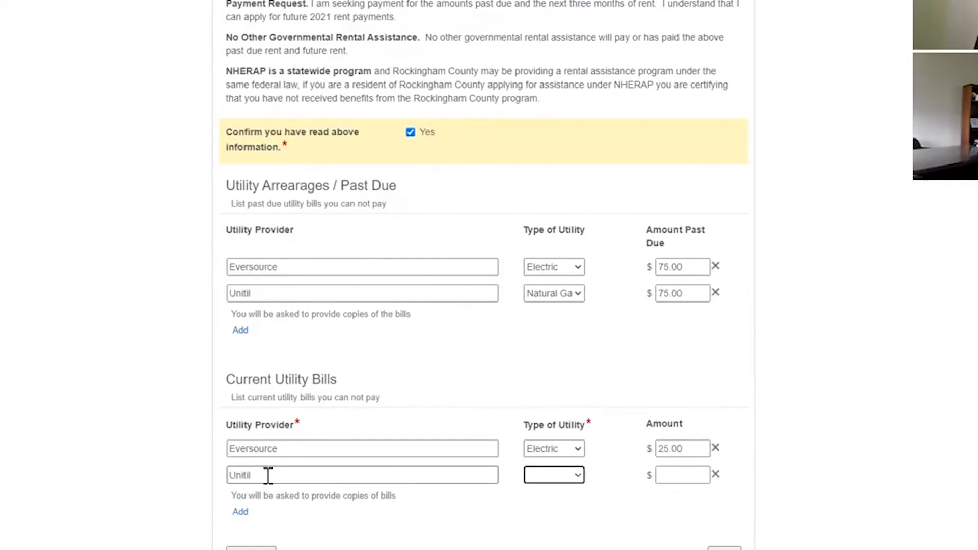
pyautogui.click(573, 481)
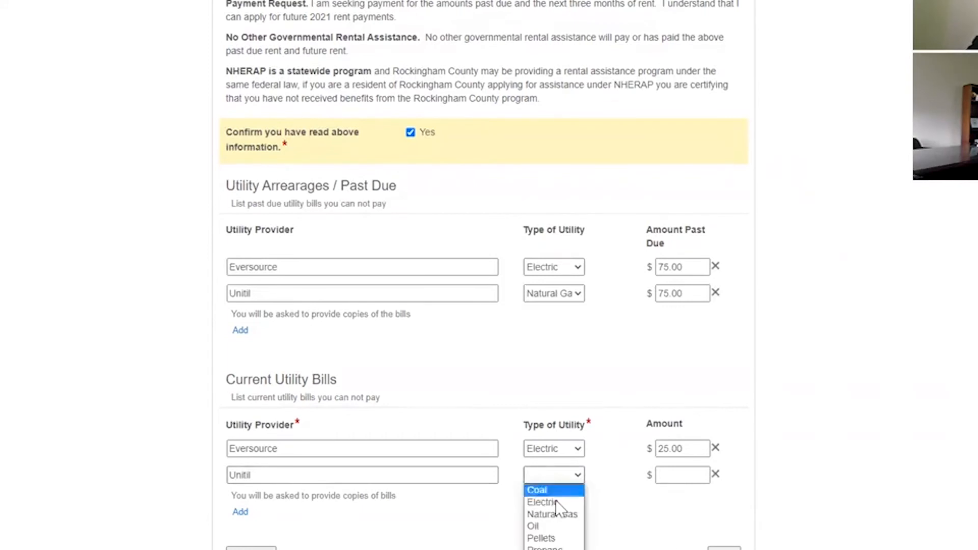
pyautogui.click(557, 517)
pyautogui.click(699, 473)
pyautogui.write('25')
pyautogui.scroll(-1, 725, 530)
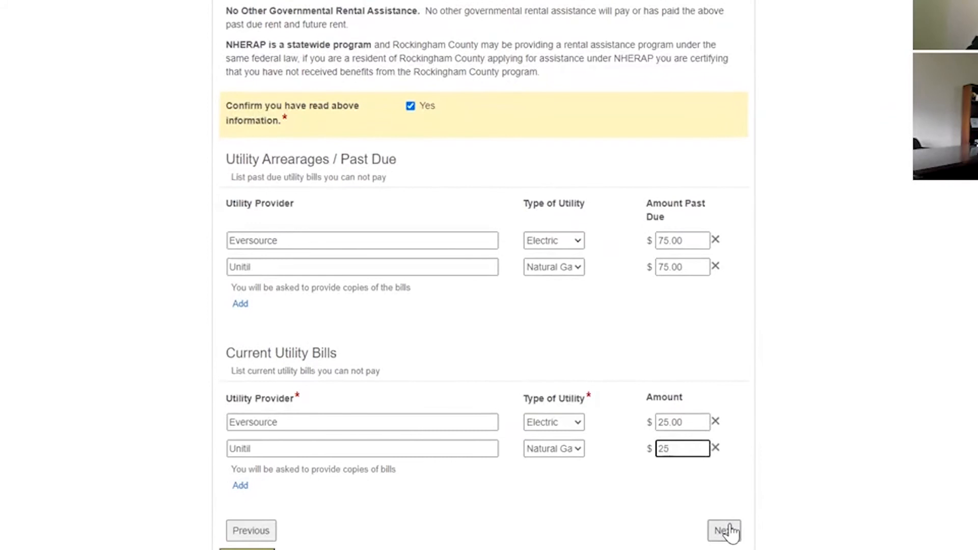
pyautogui.click(726, 529)
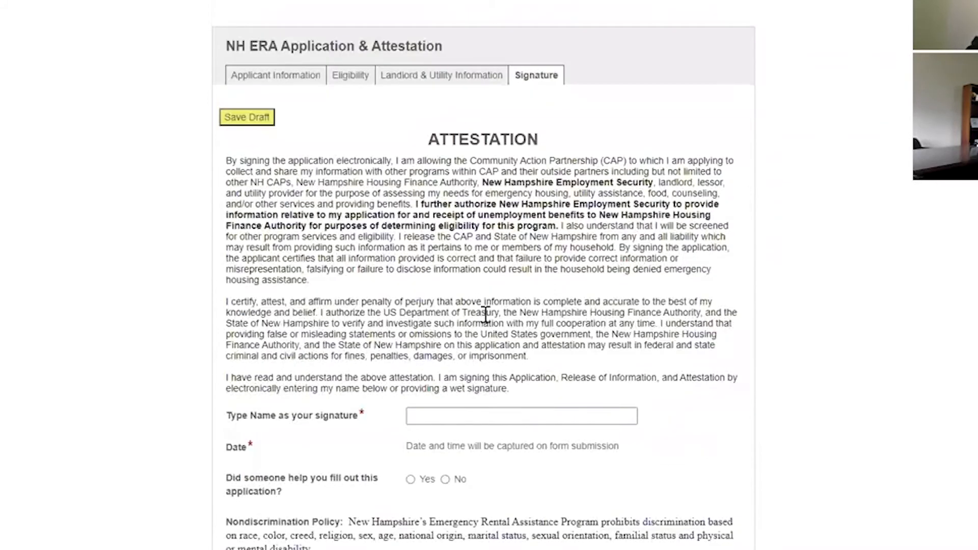
# - Type the applicant's name into the 'Type Name as your signature' field
pyautogui.scroll(-1, 503, 327)
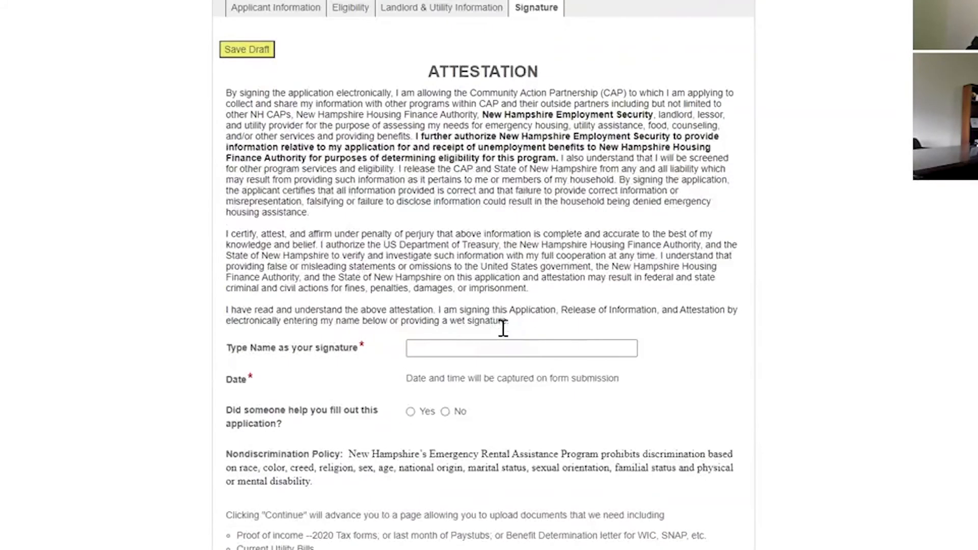
pyautogui.click(504, 346)
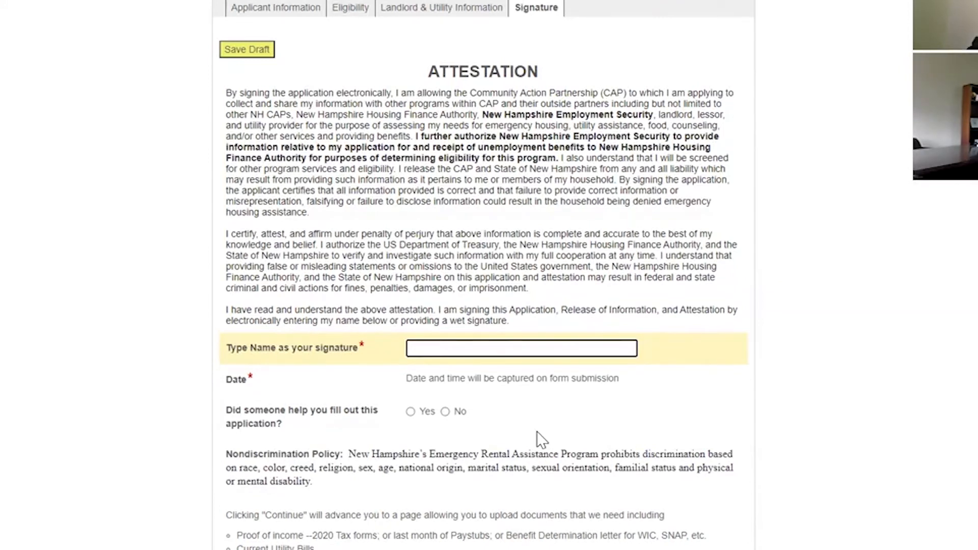
pyautogui.click(516, 348)
pyautogui.write('George Test')
pyautogui.scroll(-1, 489, 426)
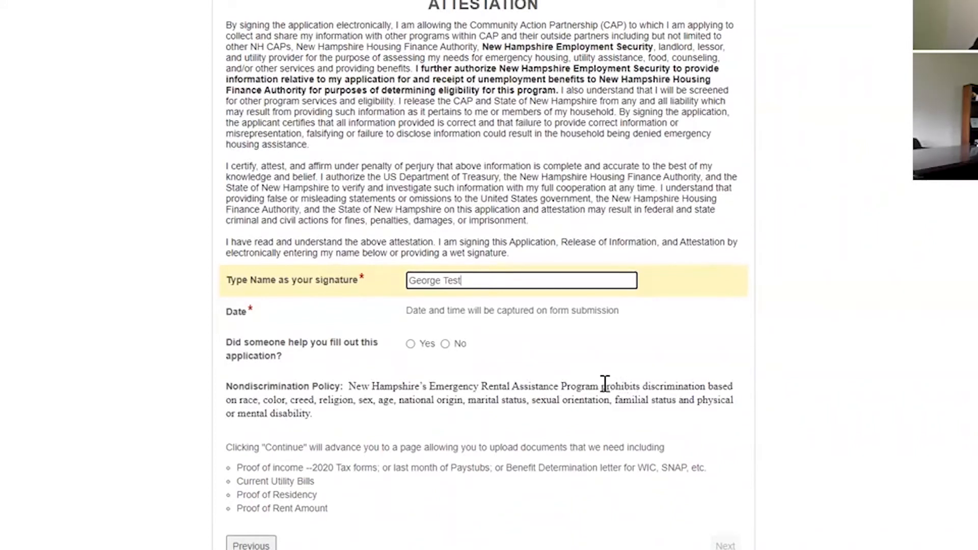
# - Answer Yes to receiving help and enter the helper's name and organization 'Case Workers of America'
pyautogui.click(411, 343)
pyautogui.click(438, 407)
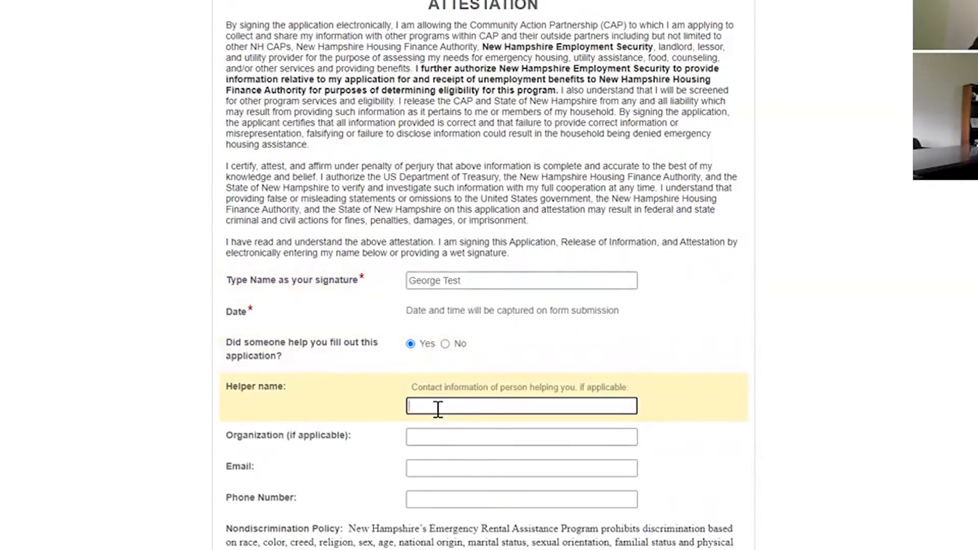
pyautogui.click(445, 436)
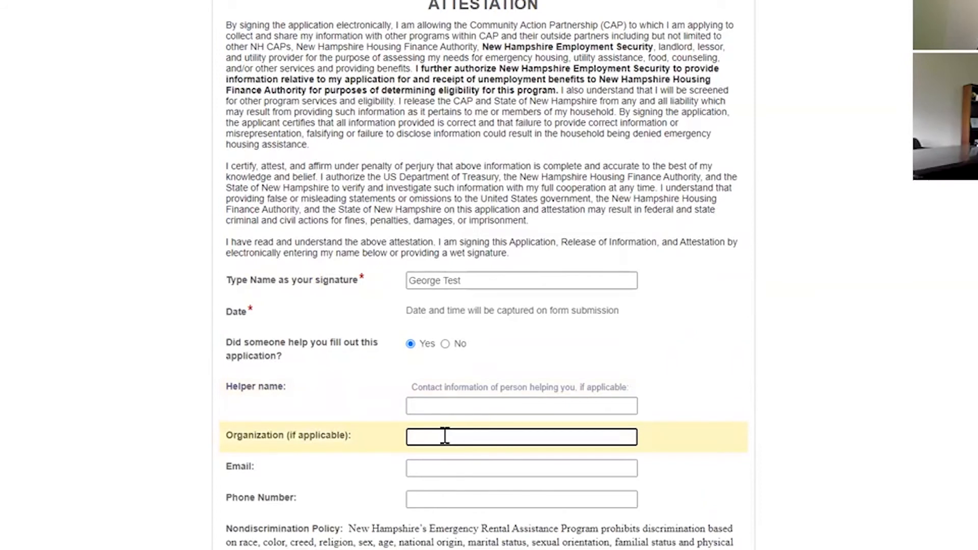
pyautogui.write('Case Workers of America')
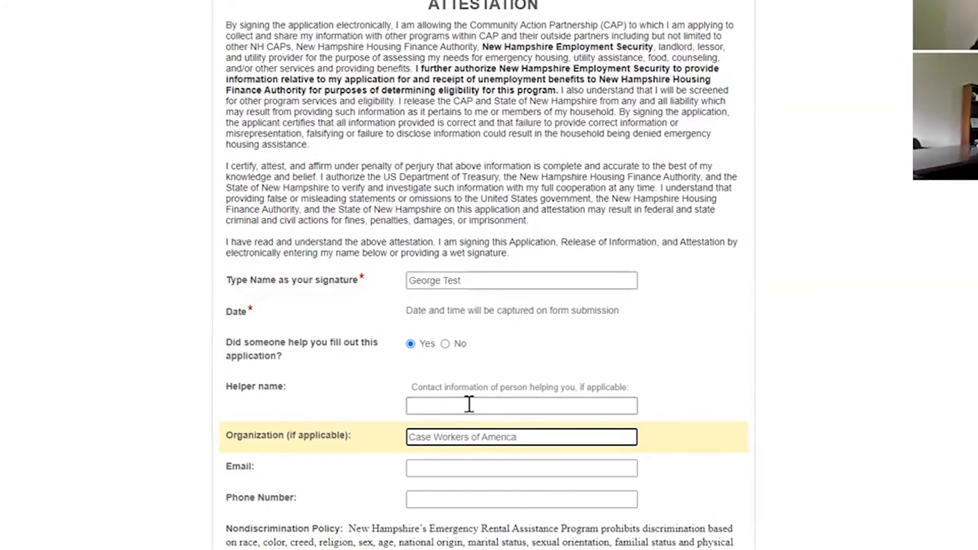
pyautogui.click(468, 405)
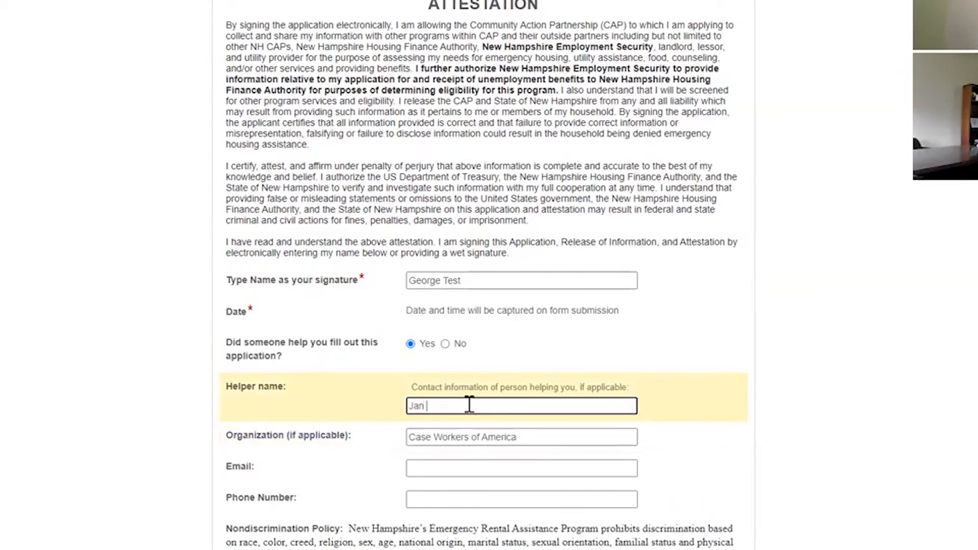
# - Move the helper's phone number from Email into Phone Number, then enter the helper's e-mail
pyautogui.scroll(-3, 467, 407)
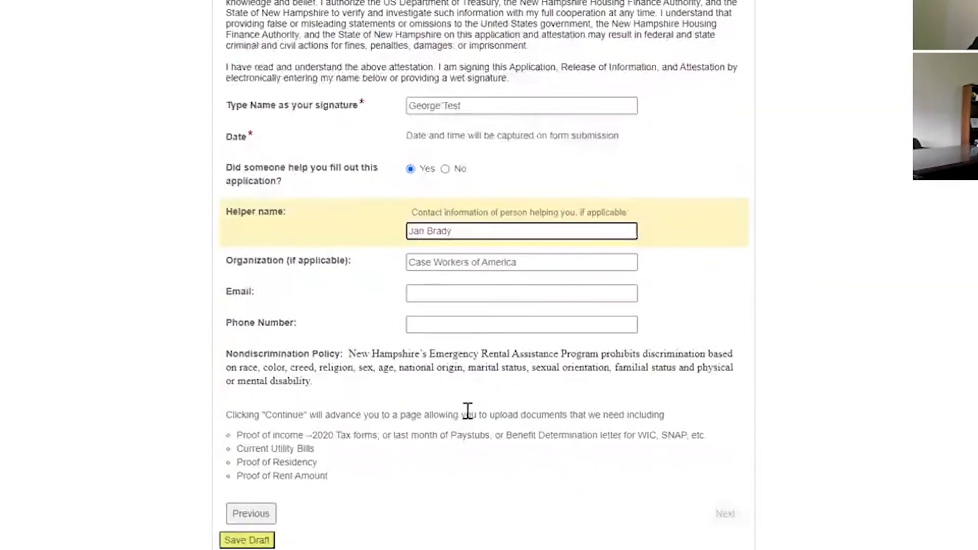
pyautogui.click(463, 290)
pyautogui.write('603-555-')
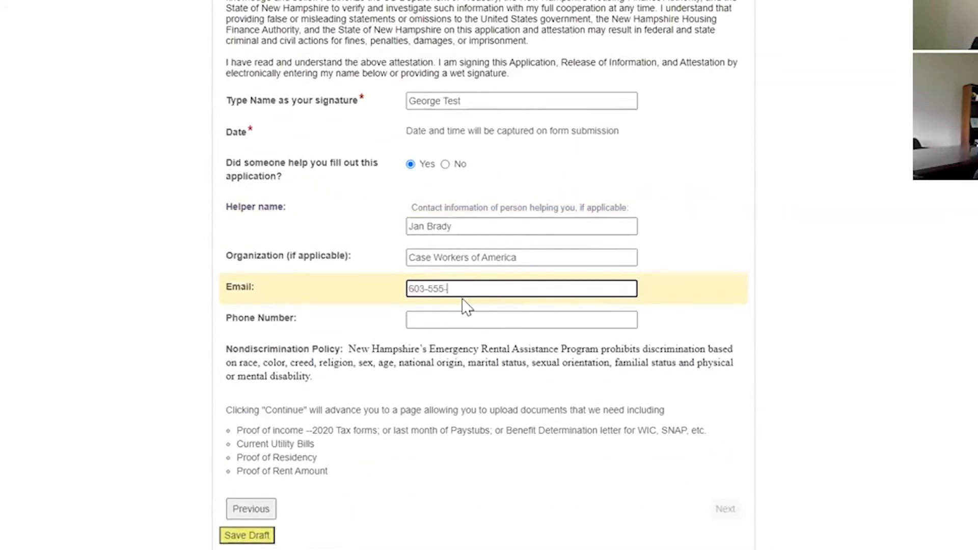
pyautogui.write('6789')
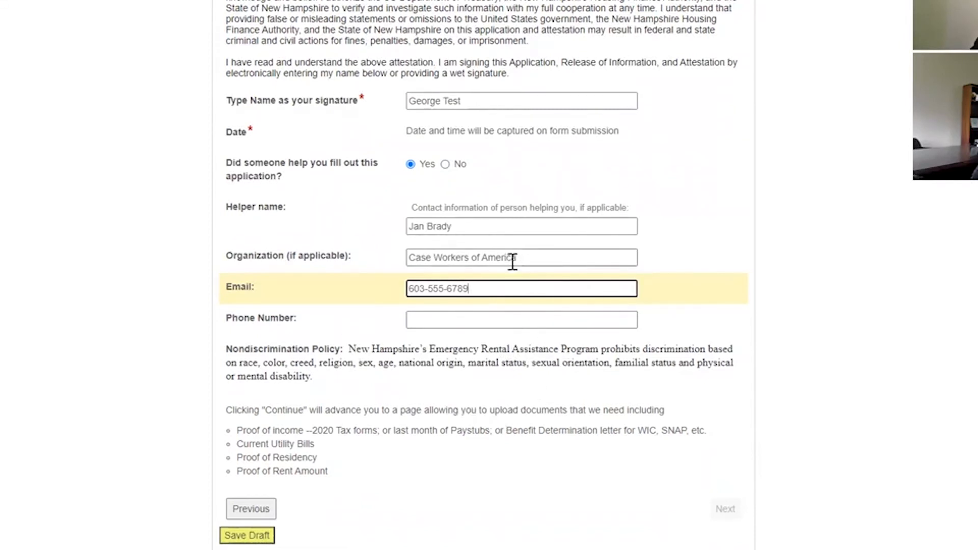
pyautogui.click(499, 323)
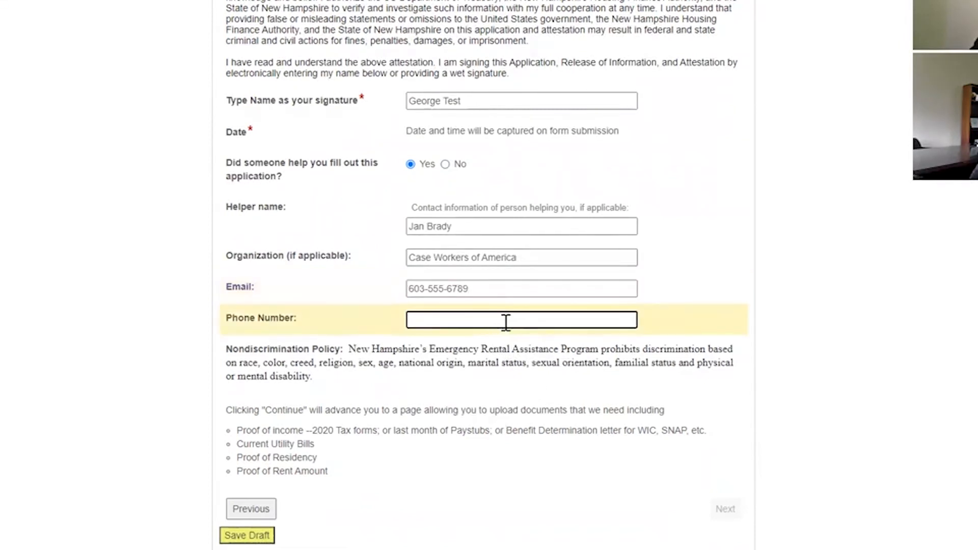
pyautogui.moveTo(478, 288); pyautogui.dragTo(392, 289)
pyautogui.press('BackSpace')
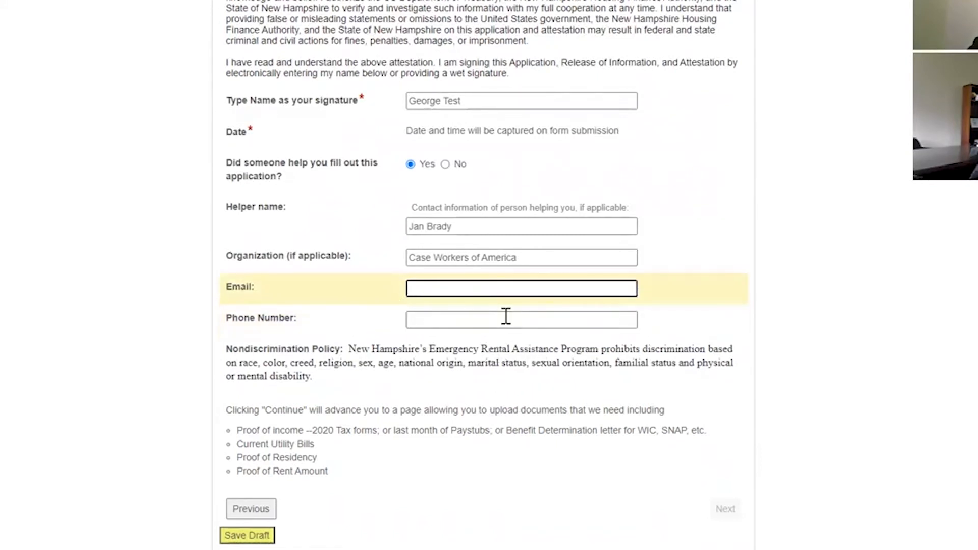
pyautogui.click(519, 317)
pyautogui.write('603-')
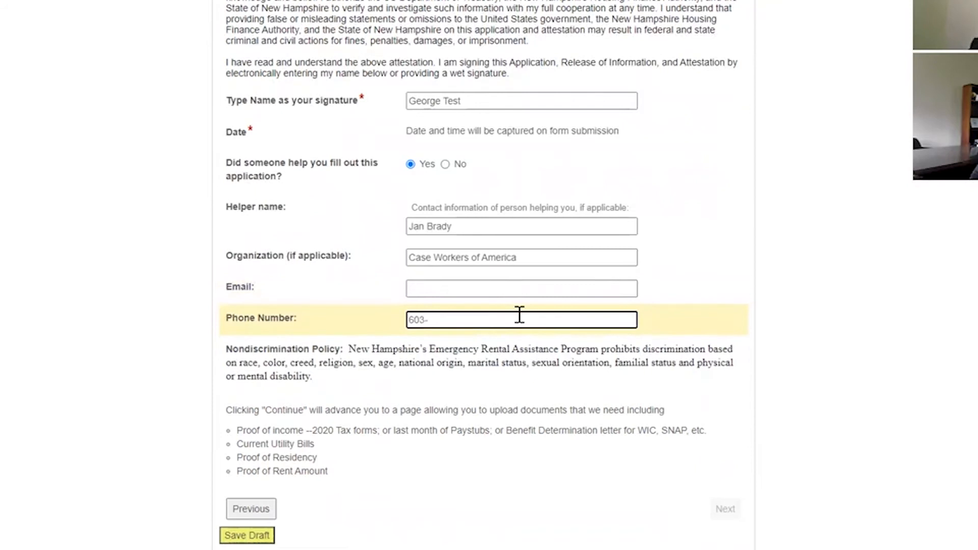
pyautogui.write('555-6789')
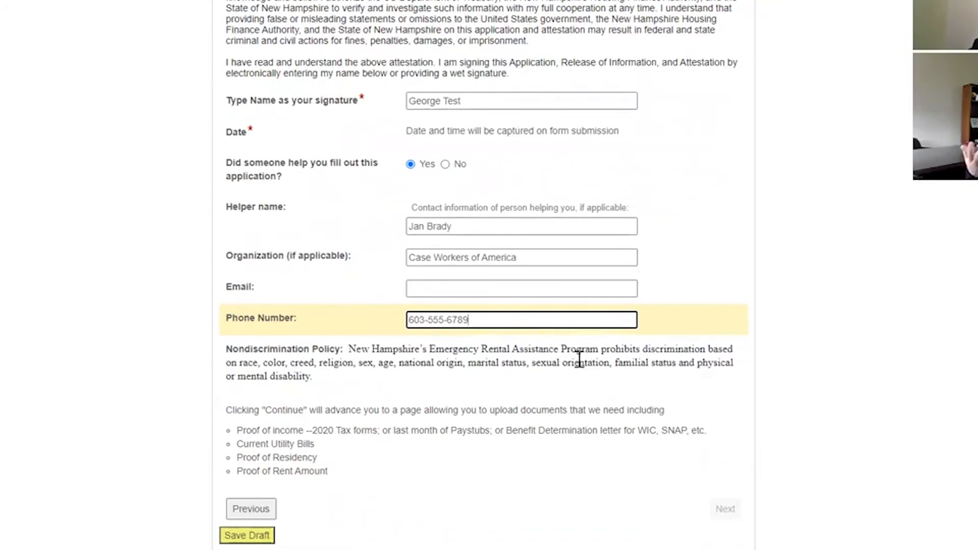
pyautogui.click(505, 289)
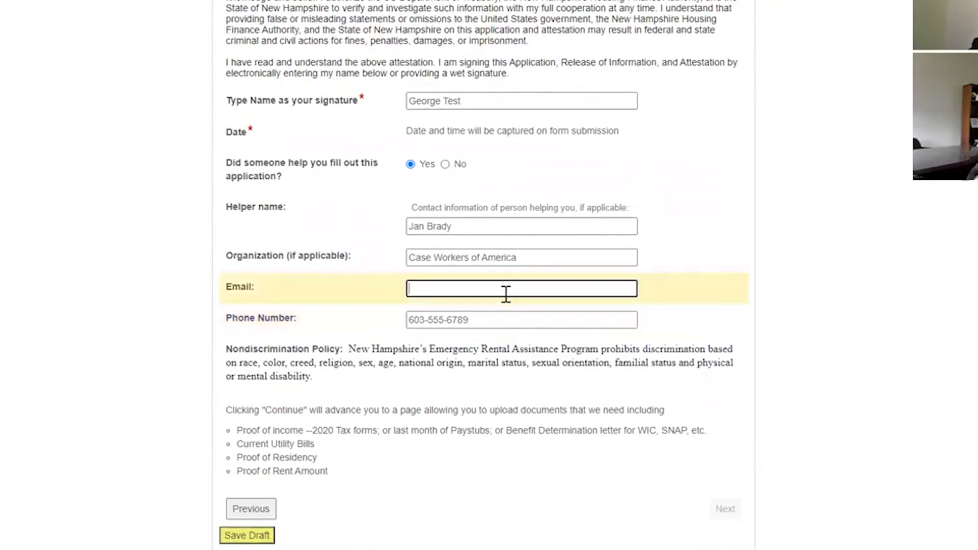
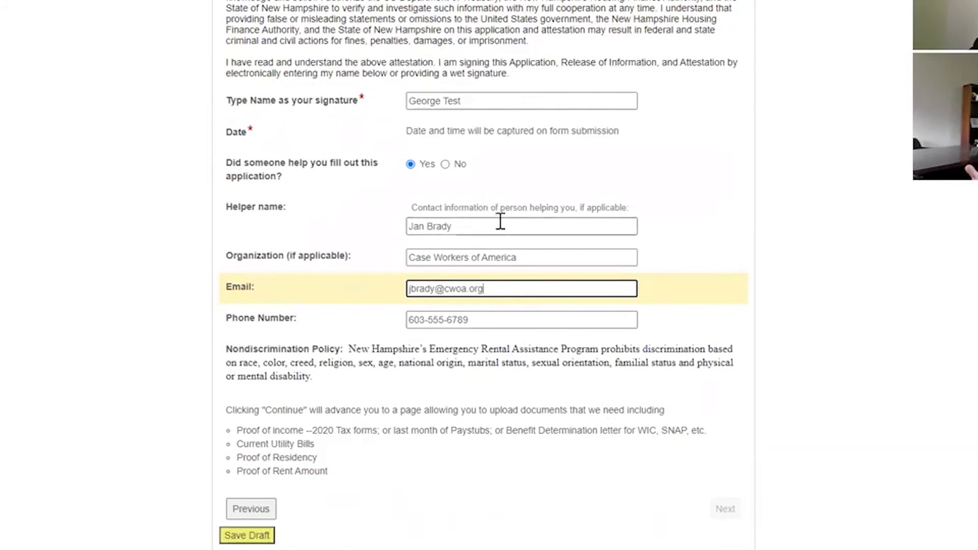
# - Go to document upload and choose a document type and document description
pyautogui.click(444, 165)
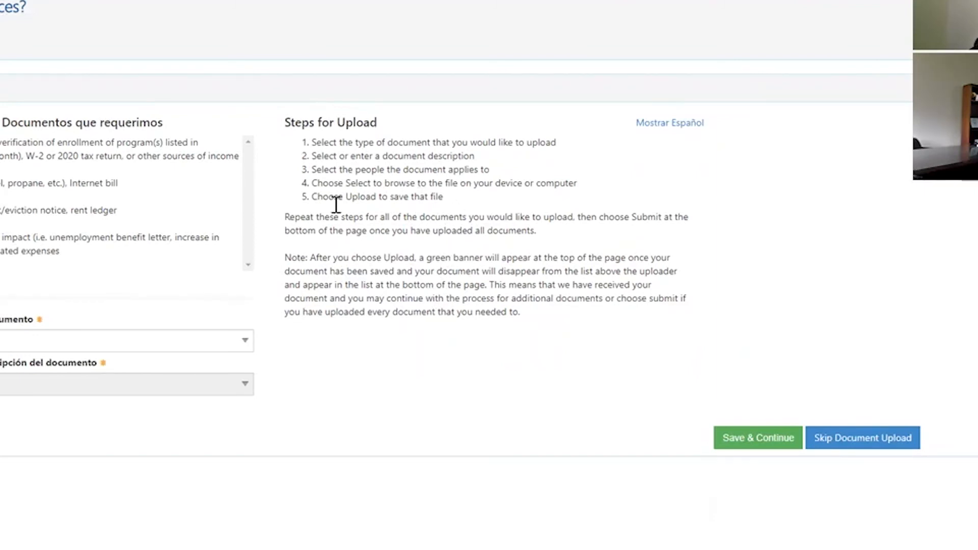
pyautogui.click(122, 346)
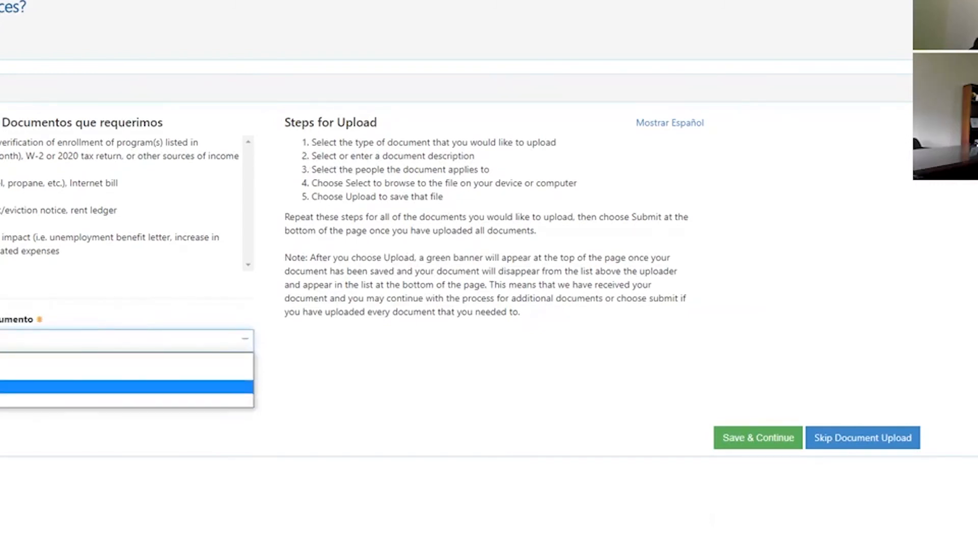
pyautogui.click(4, 376)
pyautogui.click(122, 398)
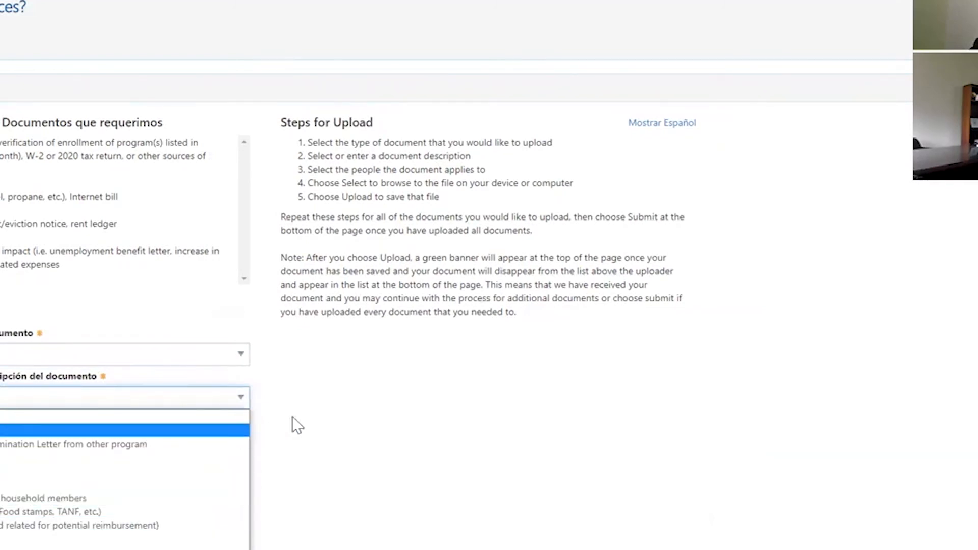
pyautogui.click(238, 356)
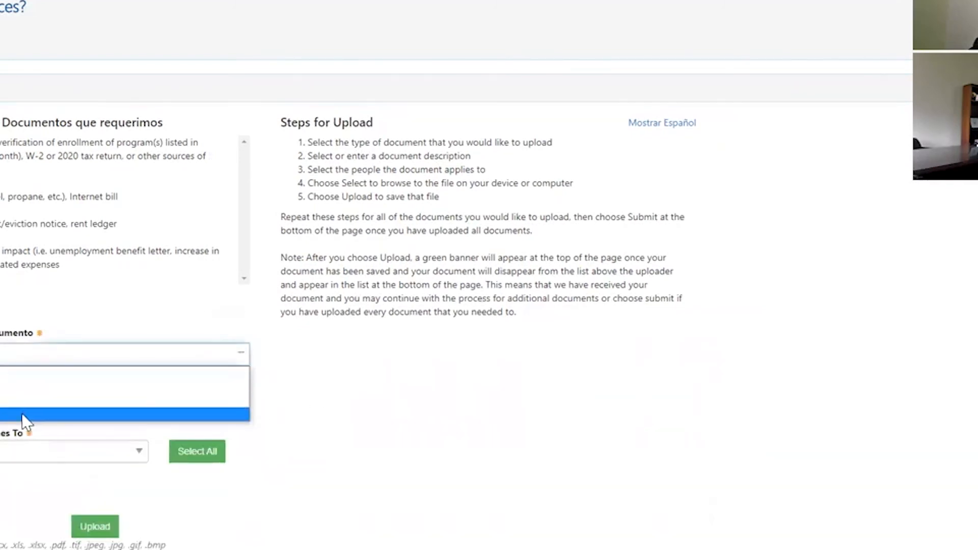
pyautogui.click(21, 412)
pyautogui.click(86, 402)
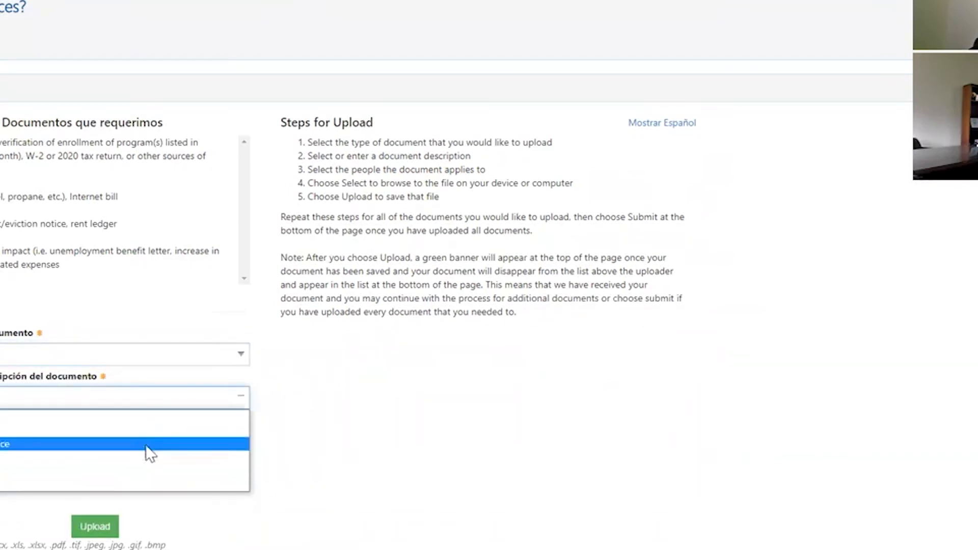
pyautogui.click(304, 436)
# - Re-pick the document type and choose the applicant the document applies to
pyautogui.click(152, 361)
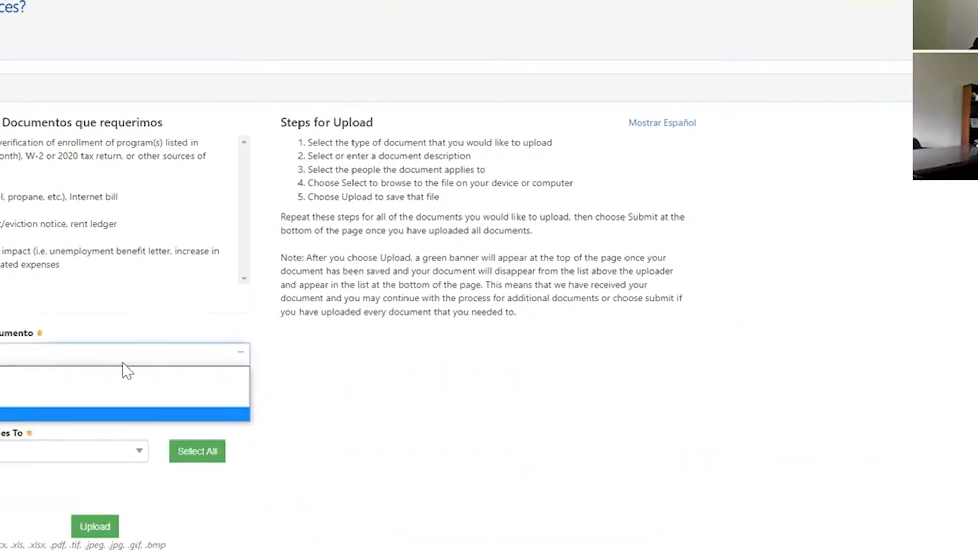
pyautogui.click(29, 406)
pyautogui.click(31, 404)
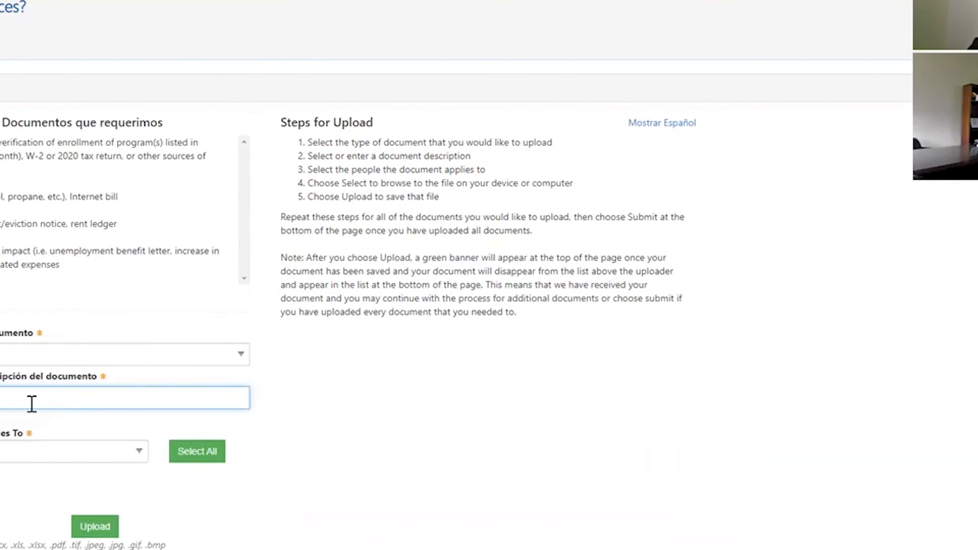
pyautogui.click(61, 463)
pyautogui.click(6, 486)
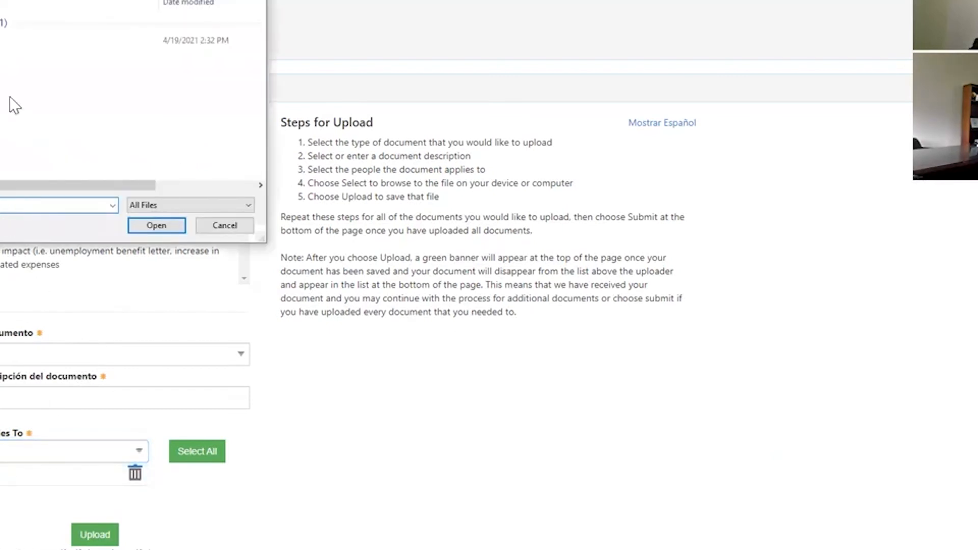
# - Attach the JPG image, upload it after the error banner, and close the messages
pyautogui.click(15, 42)
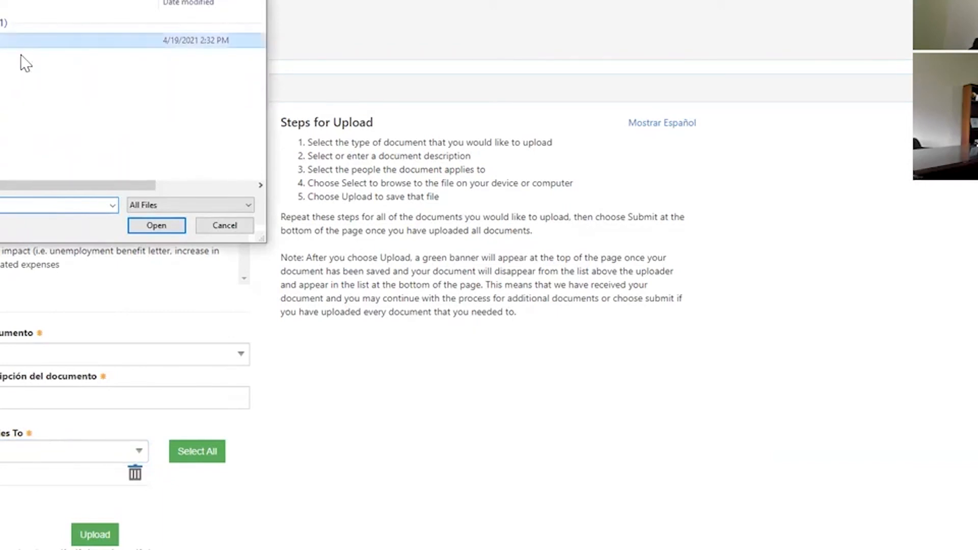
pyautogui.click(157, 225)
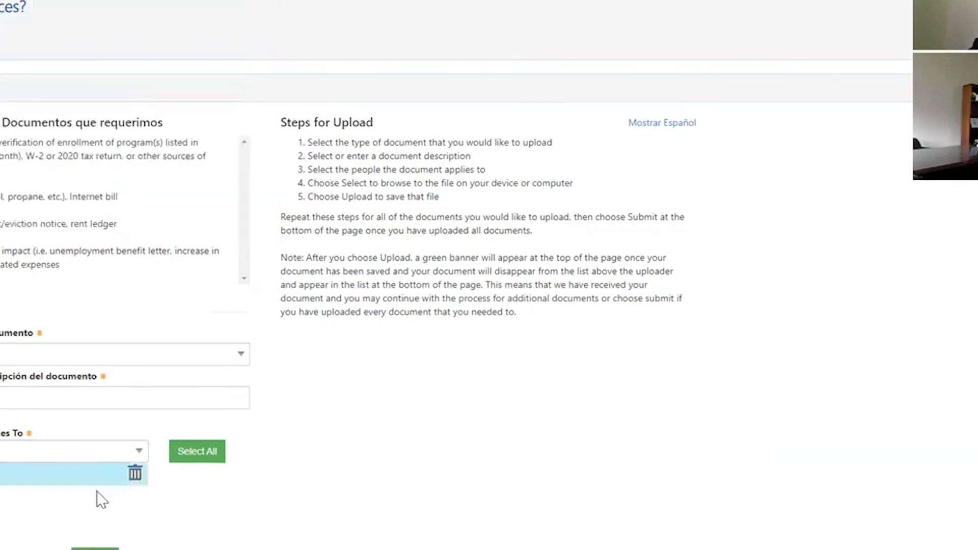
pyautogui.scroll(-2, 184, 421)
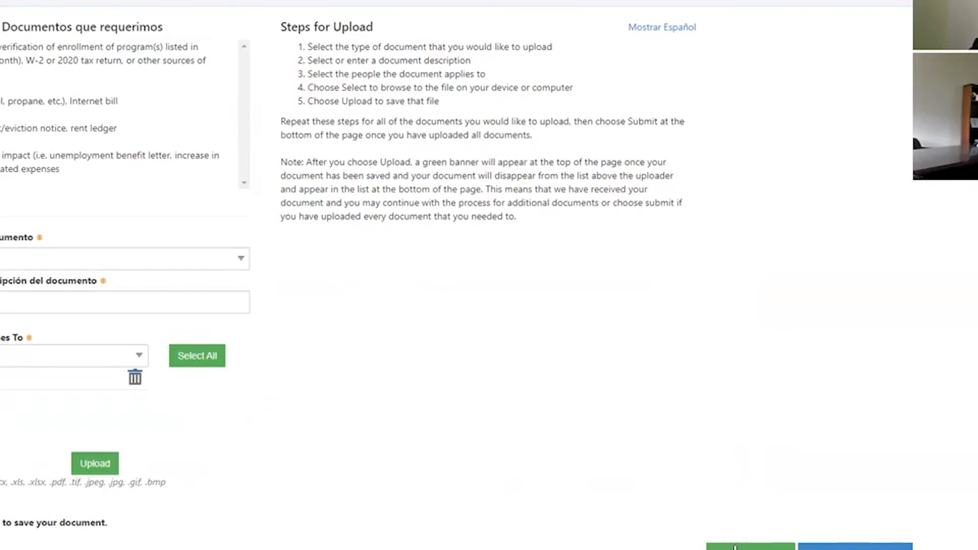
pyautogui.click(750, 546)
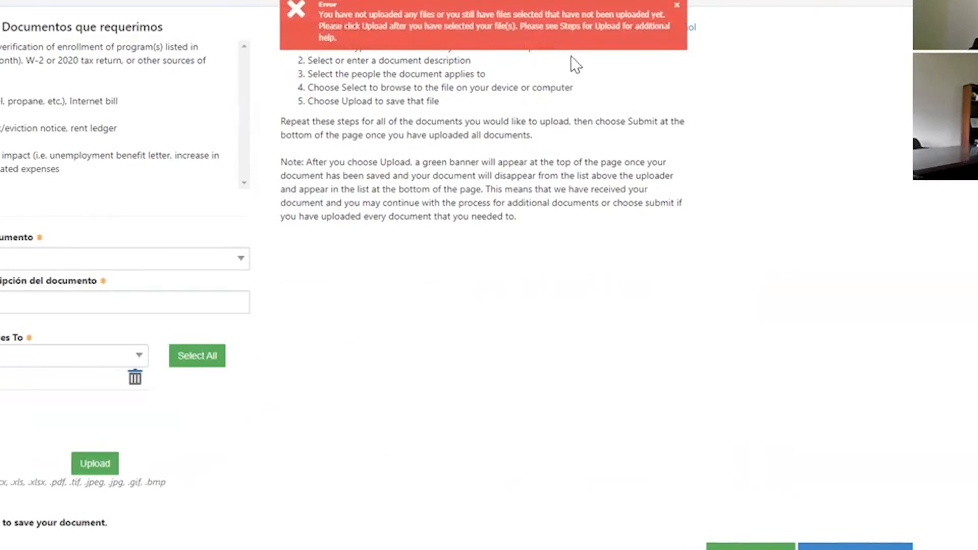
pyautogui.click(101, 474)
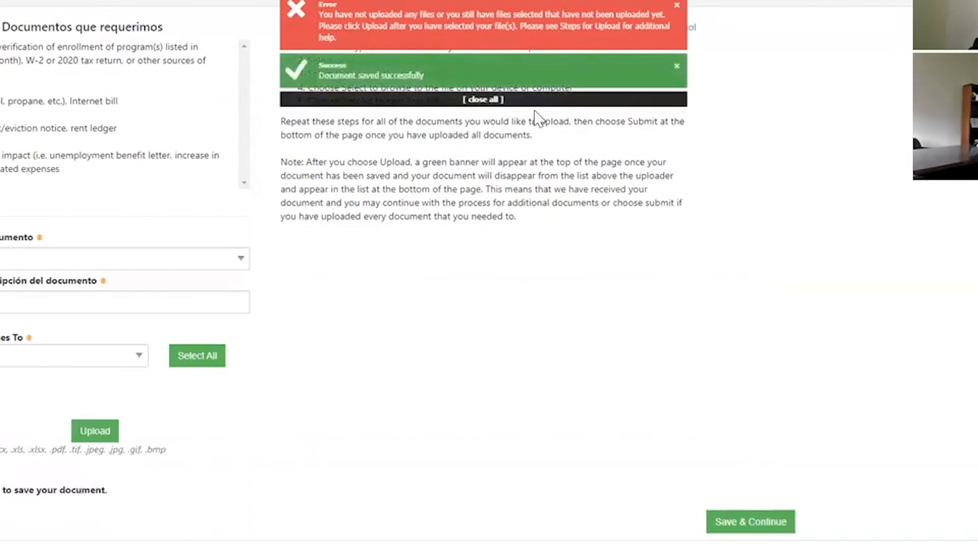
pyautogui.click(539, 101)
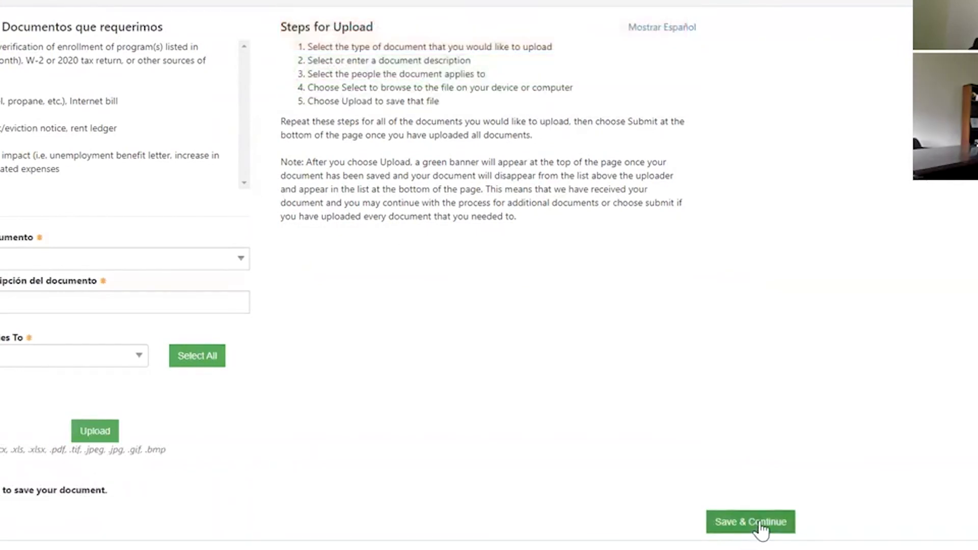
# - Confirm Kitten.jpg appears in the uploaded-documents table, then save and submit the application
pyautogui.scroll(-2, 478, 507)
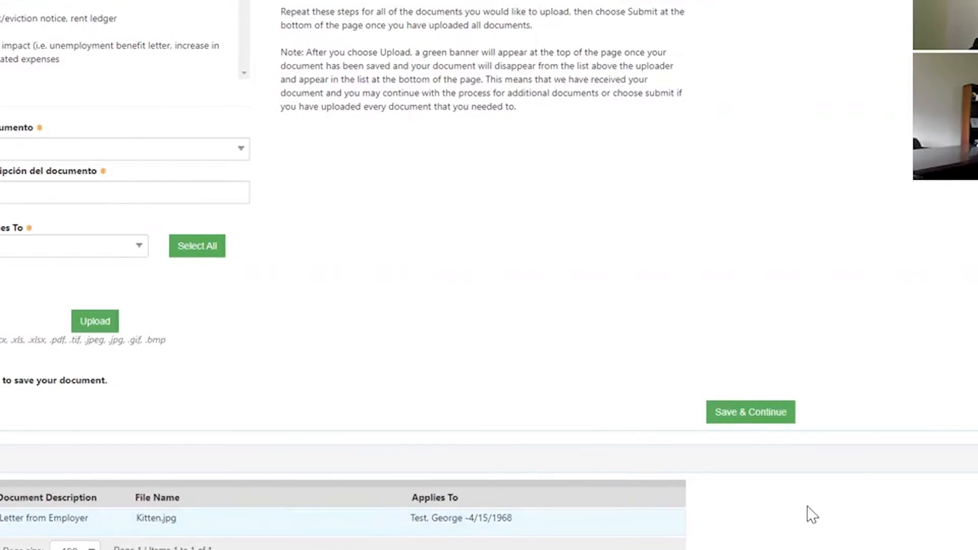
pyautogui.scroll(1, 806, 506)
pyautogui.click(768, 481)
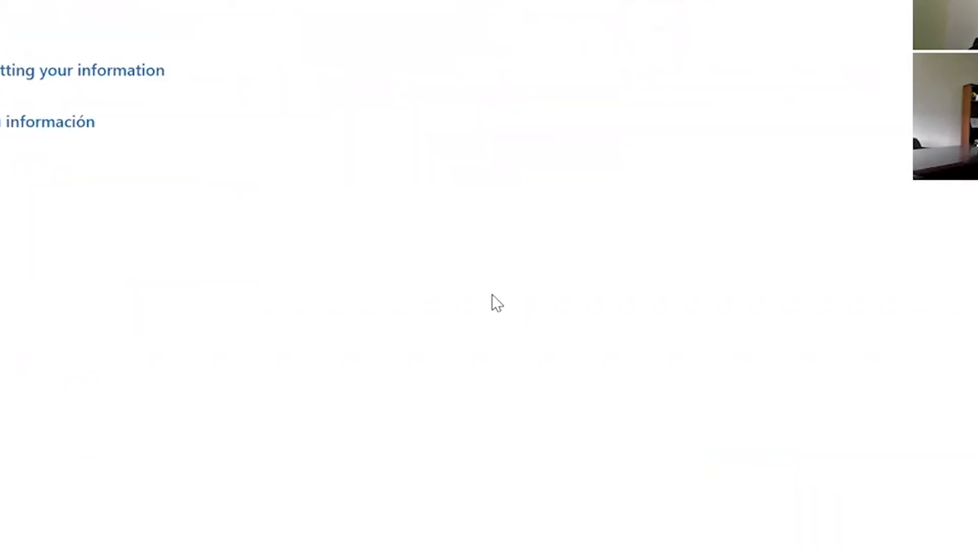